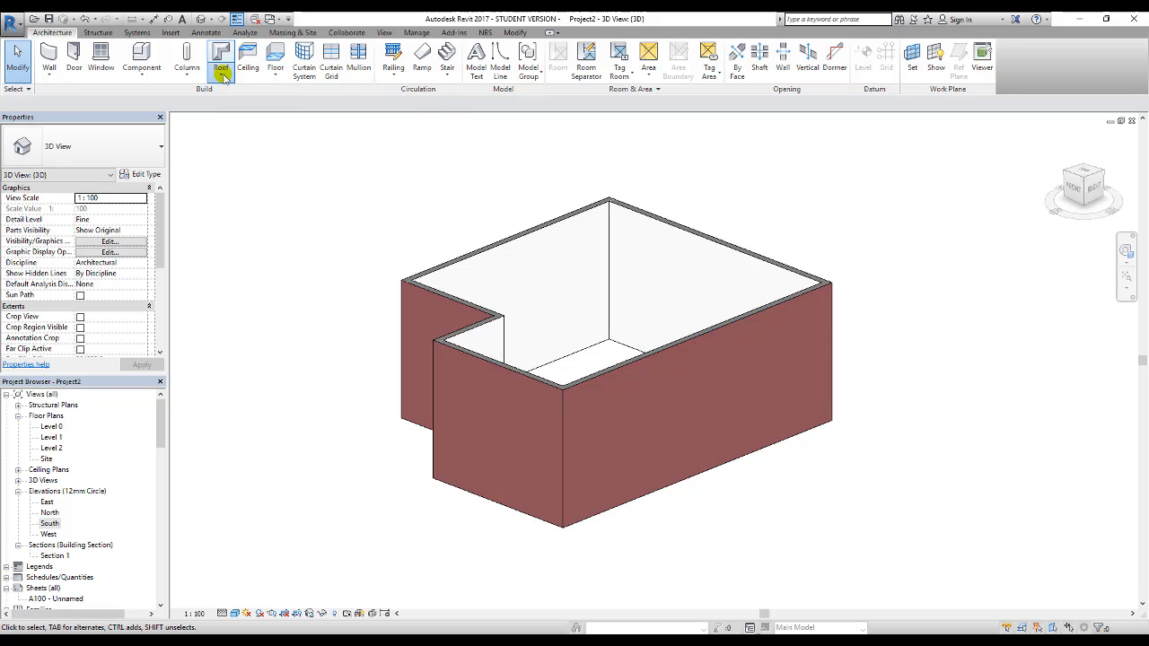
# Start a roof by extrusion, using the projecting front wall face as the work plane and Level 2 with 0.0 offset as the reference.
pyautogui.click(220, 63)
pyautogui.click(239, 120)
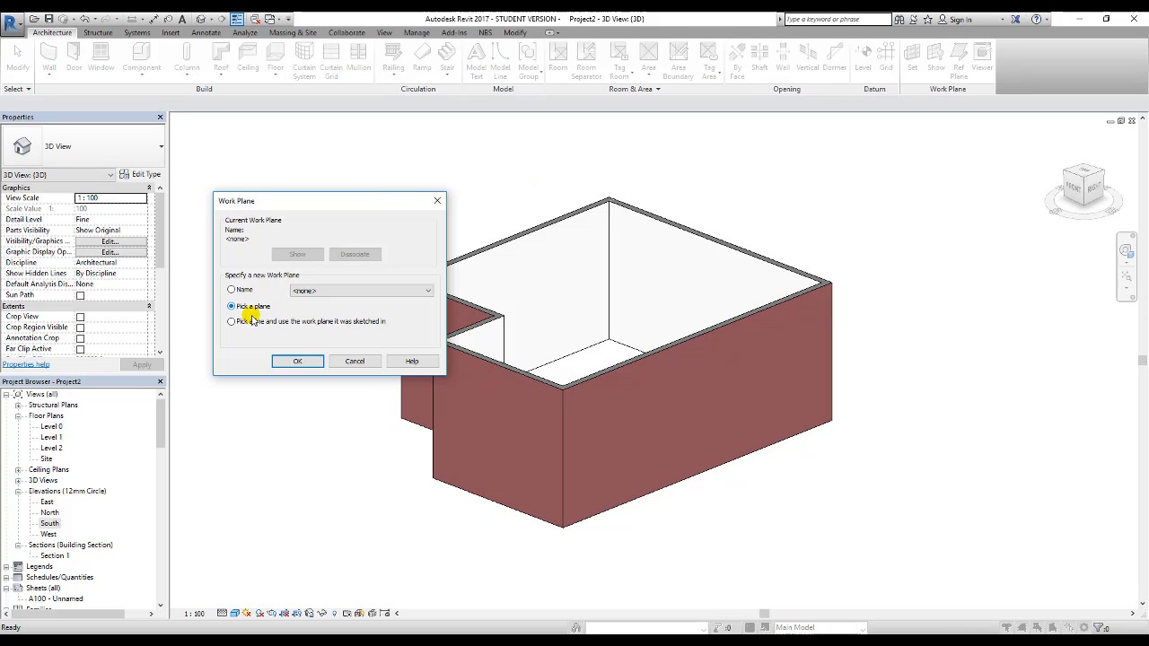
pyautogui.click(297, 361)
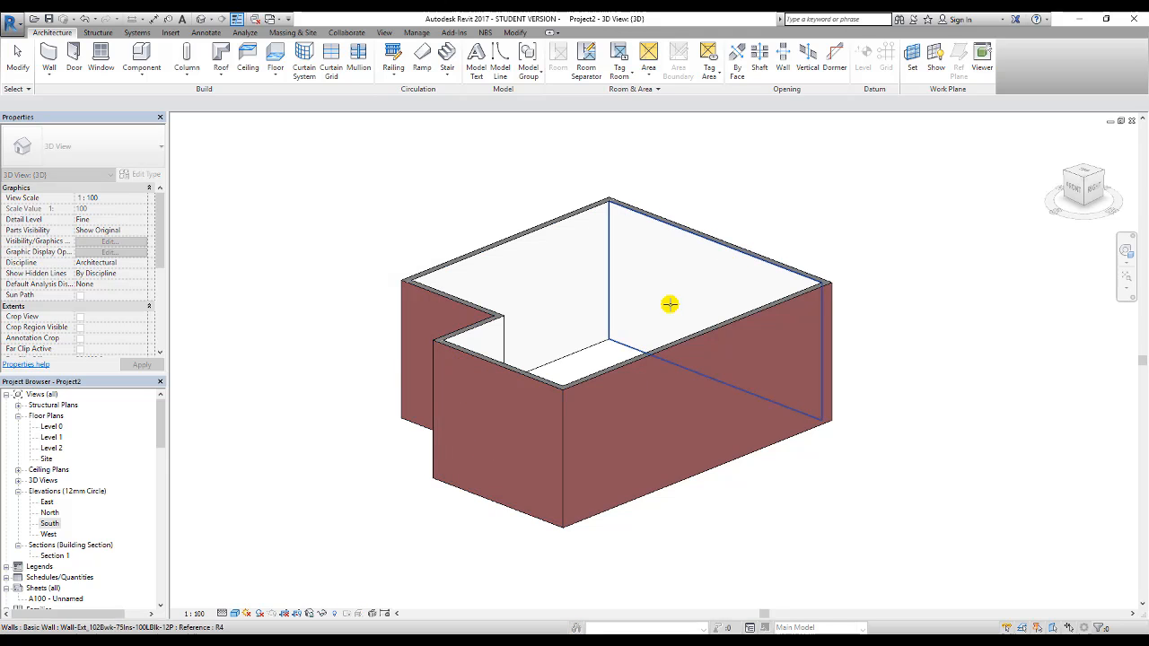
pyautogui.click(486, 383)
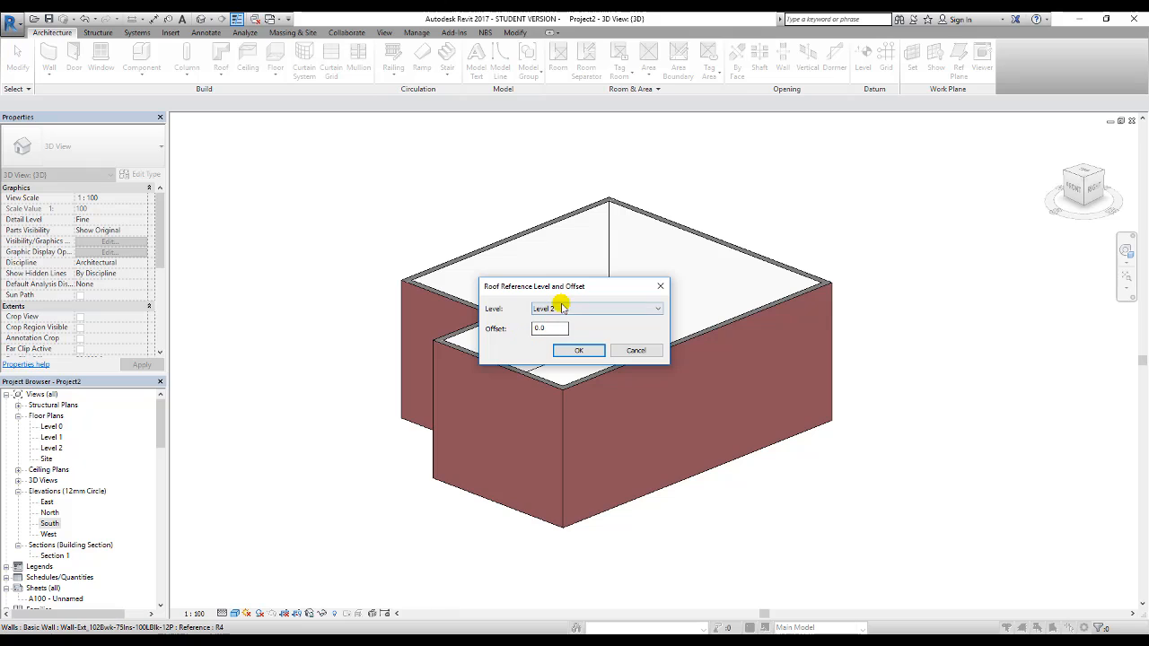
pyautogui.doubleClick(539, 328)
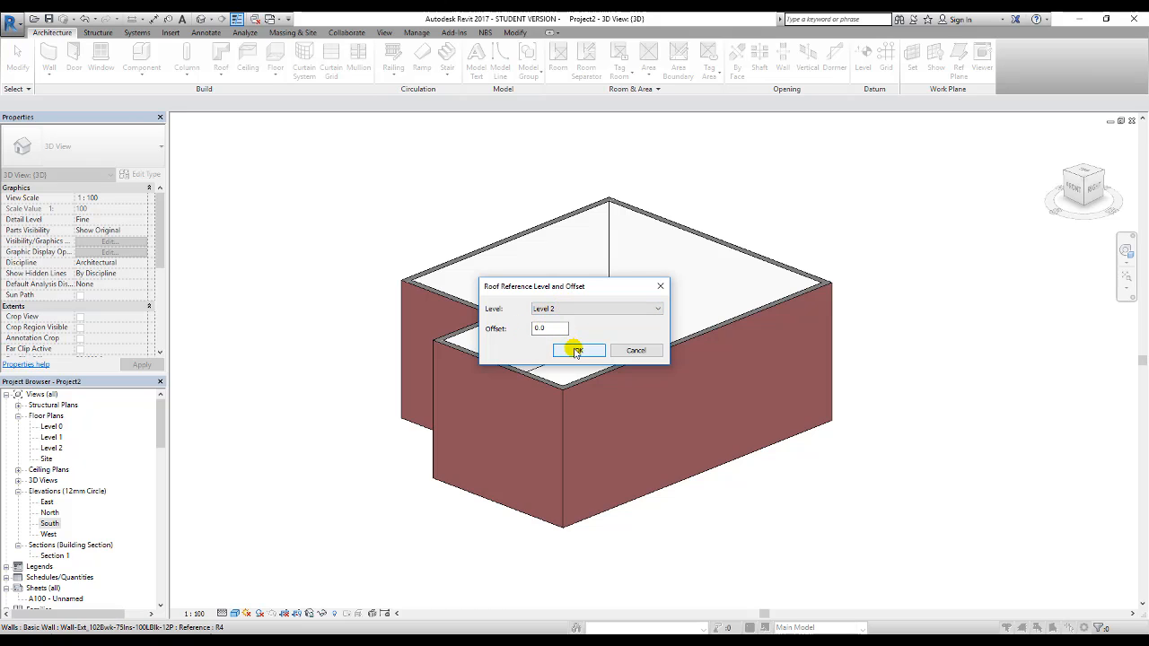
pyautogui.click(576, 350)
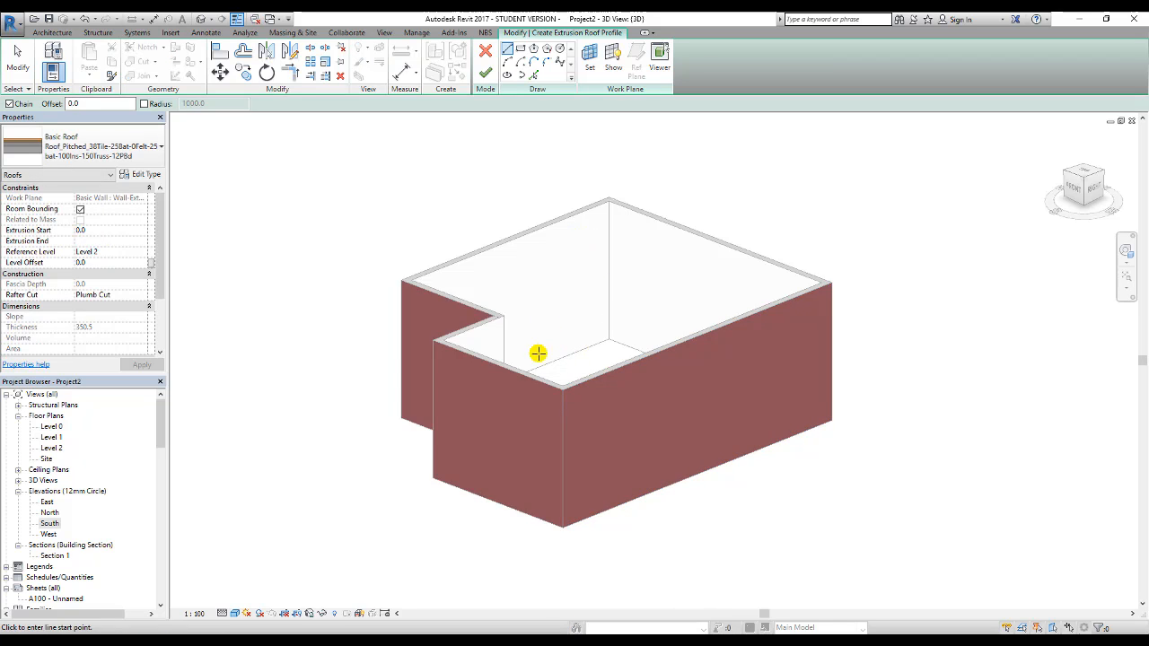
pyautogui.click(1090, 203)
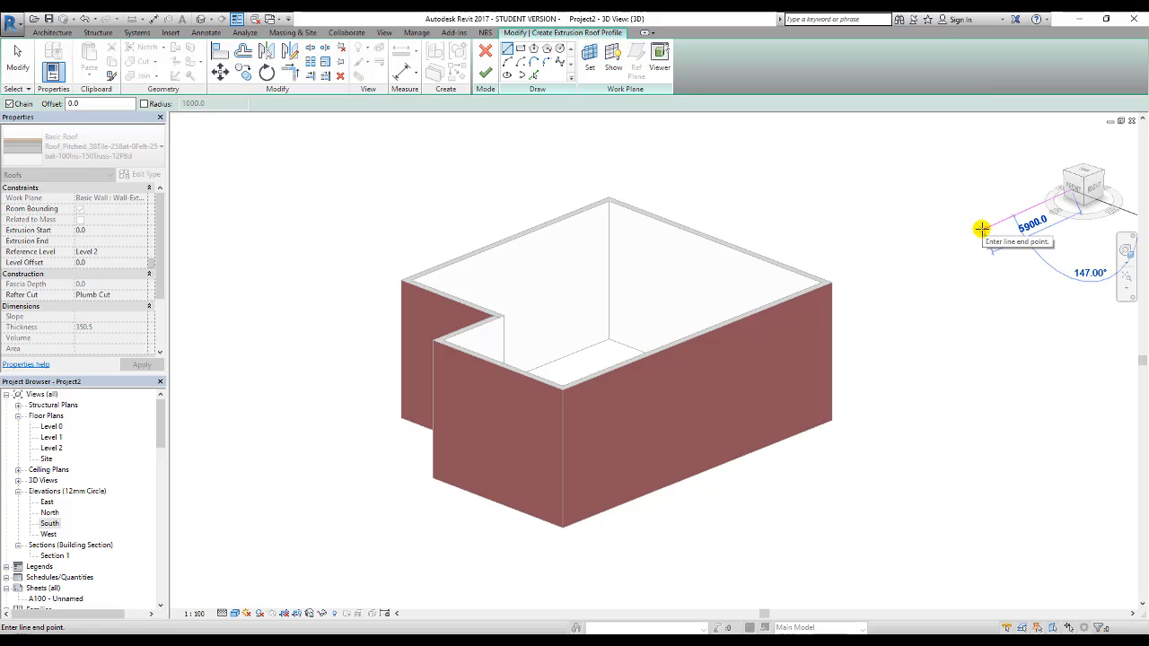
pyautogui.press('Escape')
pyautogui.press('Escape')
# Orient the model to the front view and start a center-ends arc for the roof profile.
pyautogui.moveTo(1059, 185); pyautogui.dragTo(1075, 193)
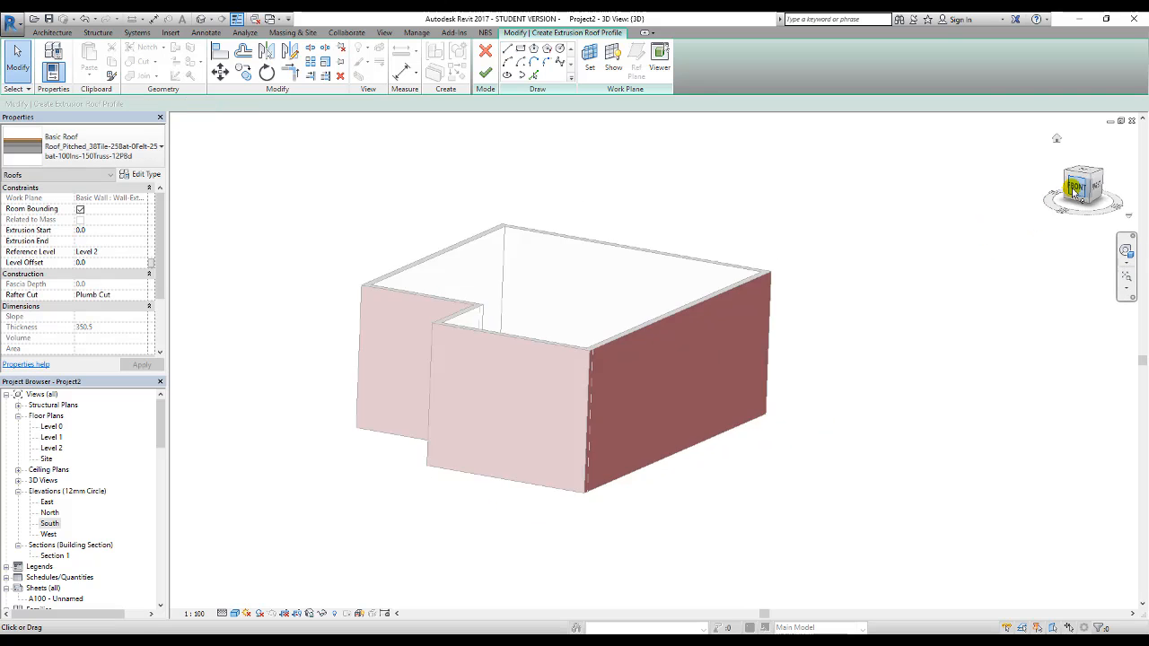
pyautogui.click(1074, 187)
pyautogui.moveTo(736, 260); pyautogui.dragTo(699, 286, button='middle')
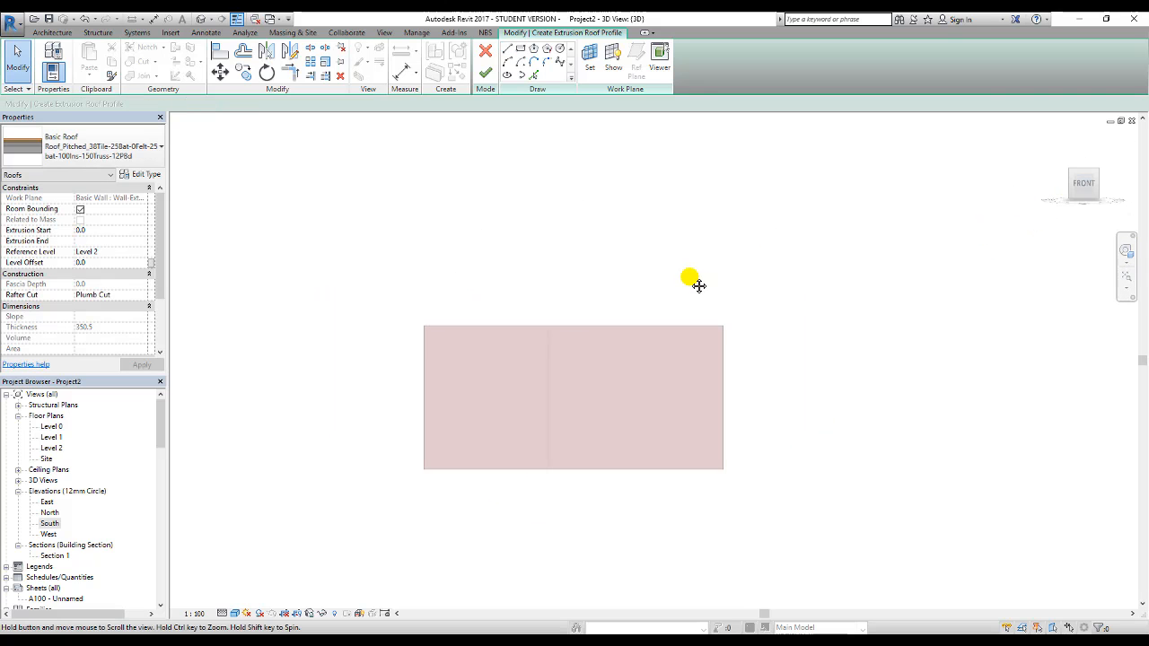
pyautogui.scroll(4, 674, 300)
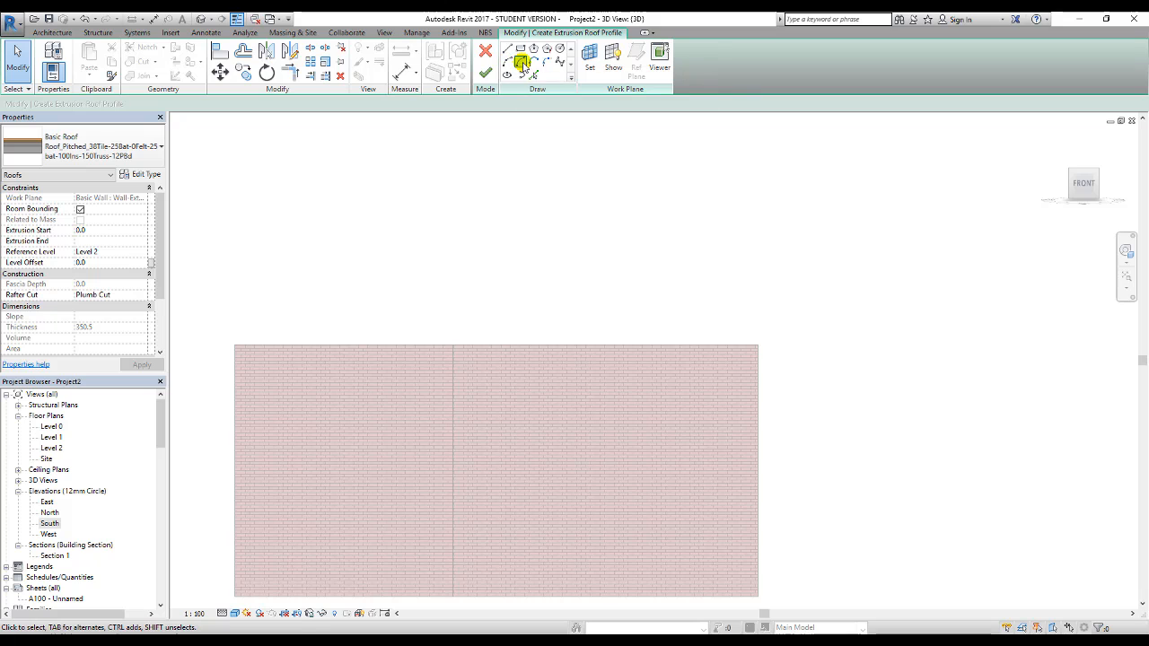
pyautogui.click(520, 62)
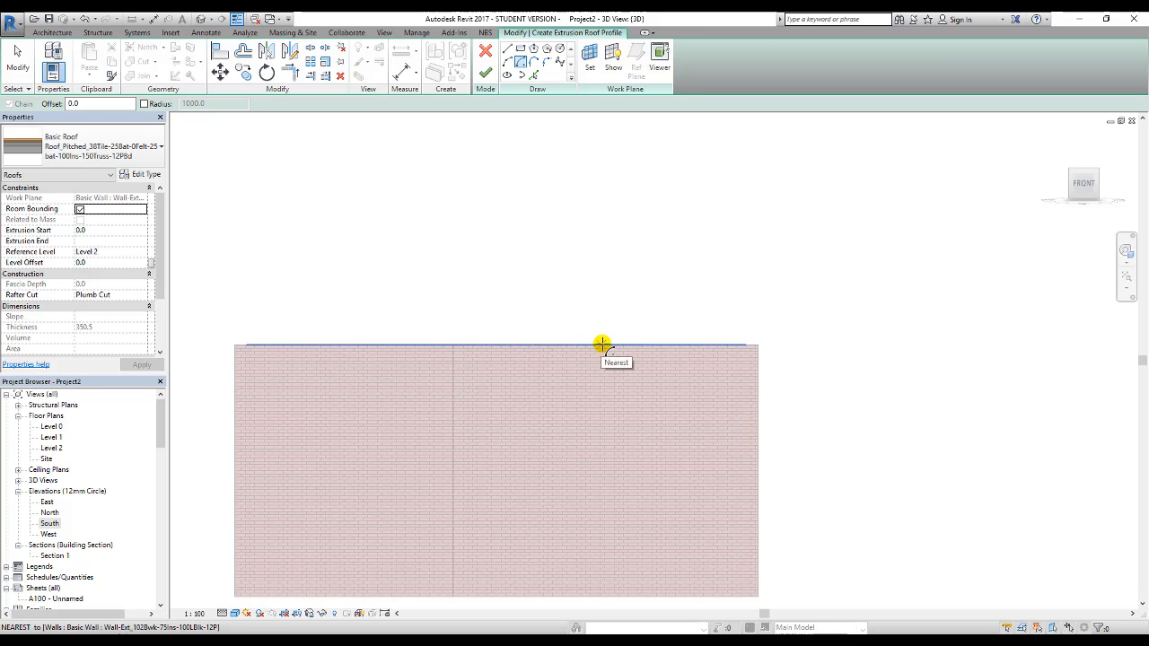
pyautogui.click(606, 345)
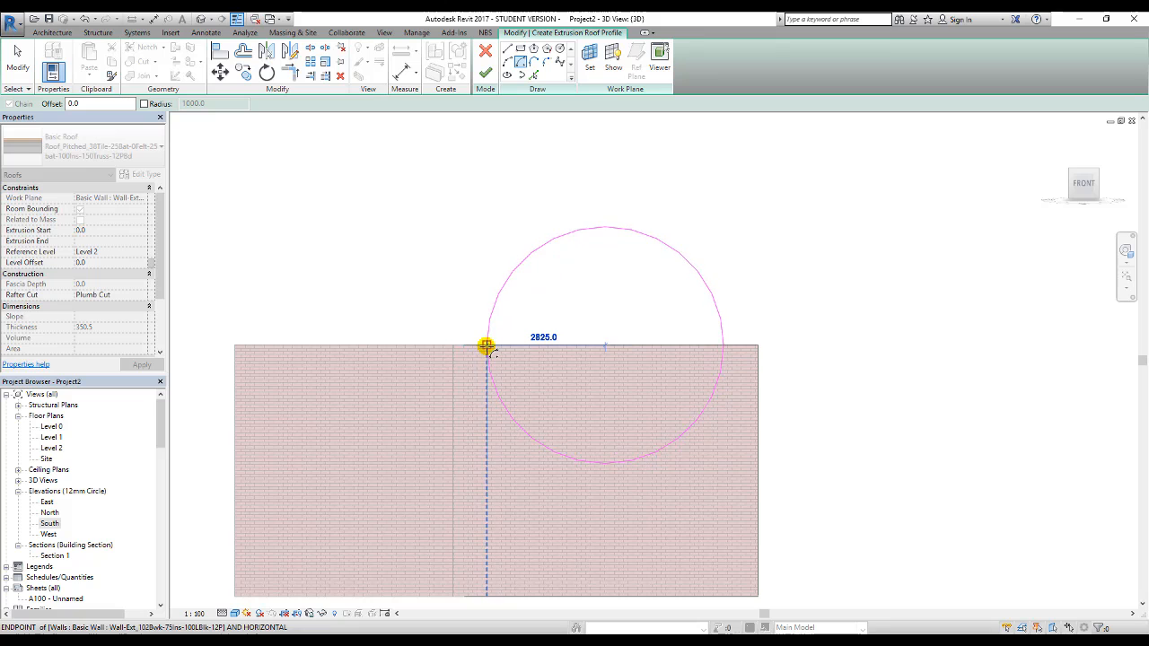
pyautogui.click(453, 345)
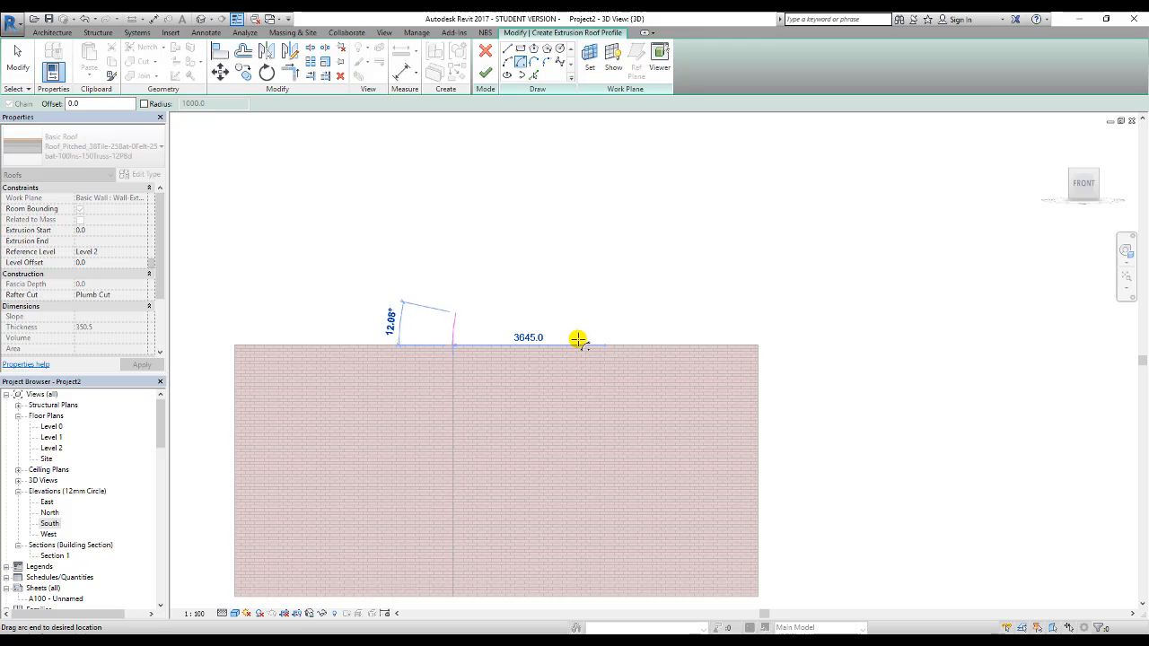
pyautogui.press('Escape')
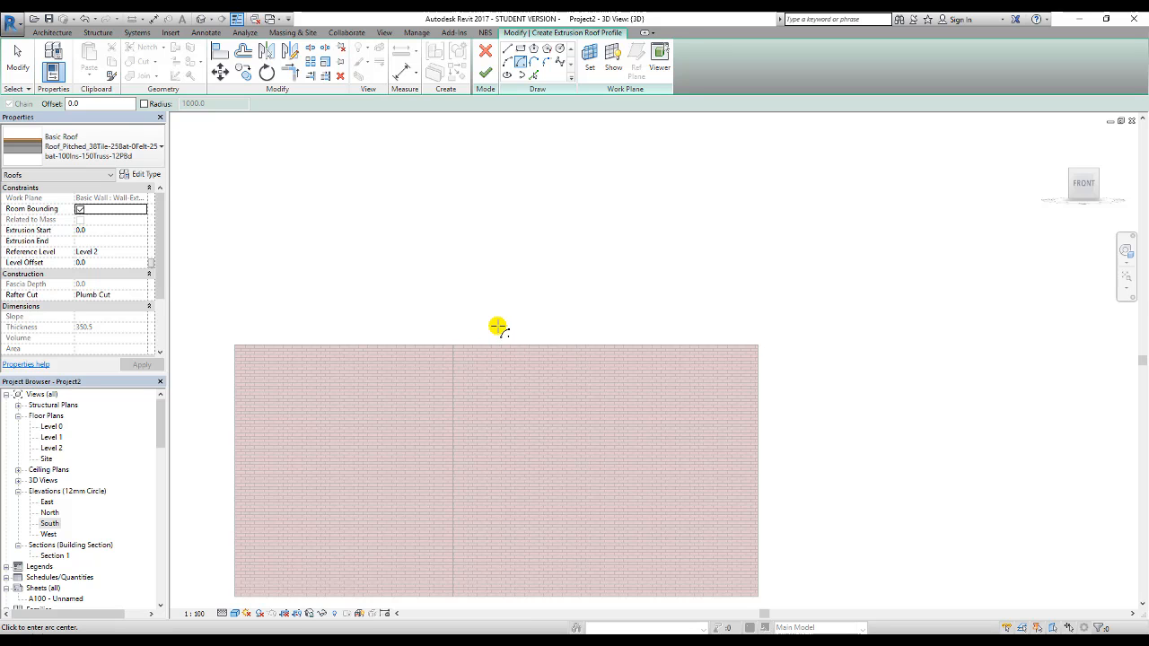
# Draw a 180° center-ends arc of about 7100 mm radius above the walls, spanning slightly beyond both sides of the building.
pyautogui.click(492, 327)
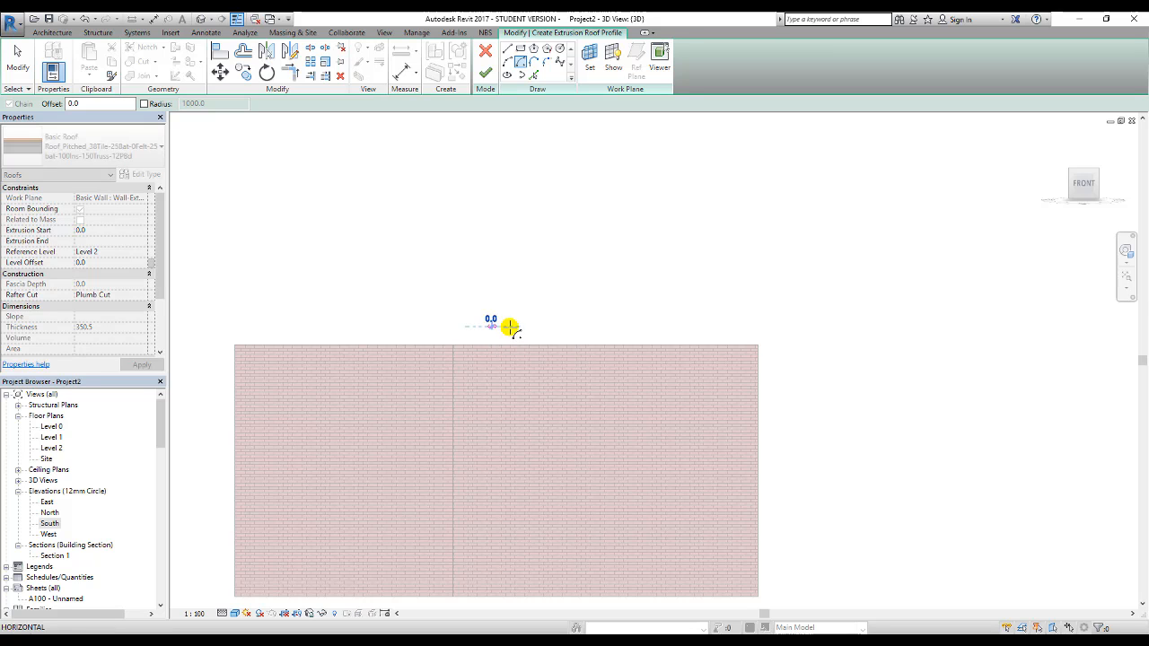
pyautogui.click(787, 342)
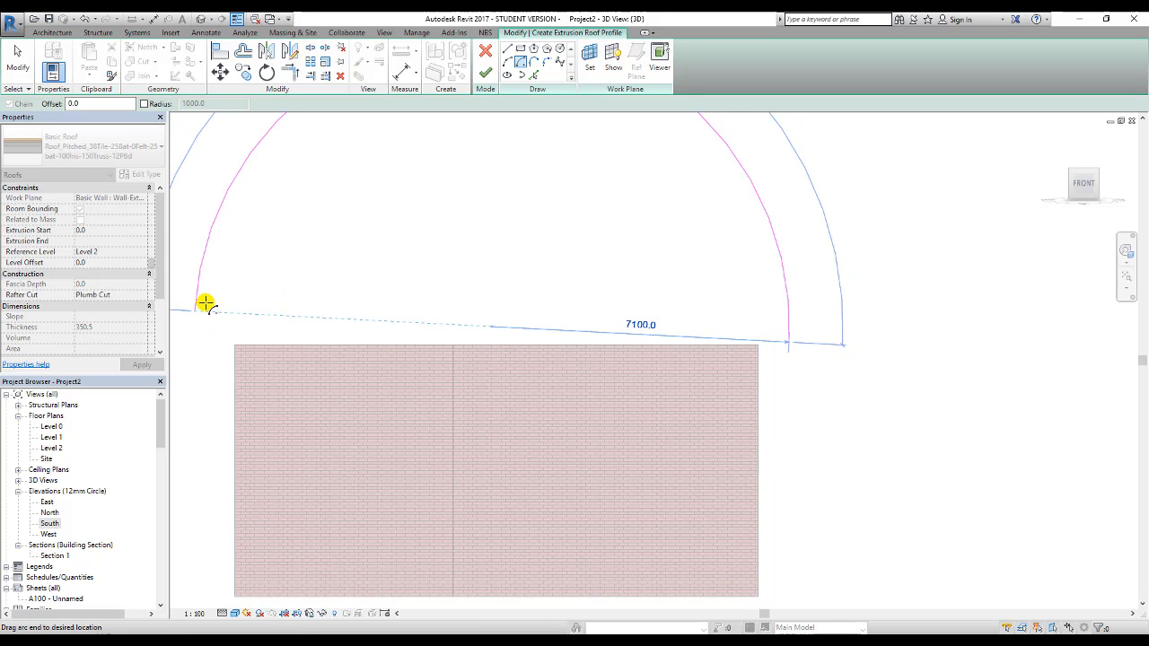
pyautogui.click(204, 302)
pyautogui.scroll(-5, 299, 311)
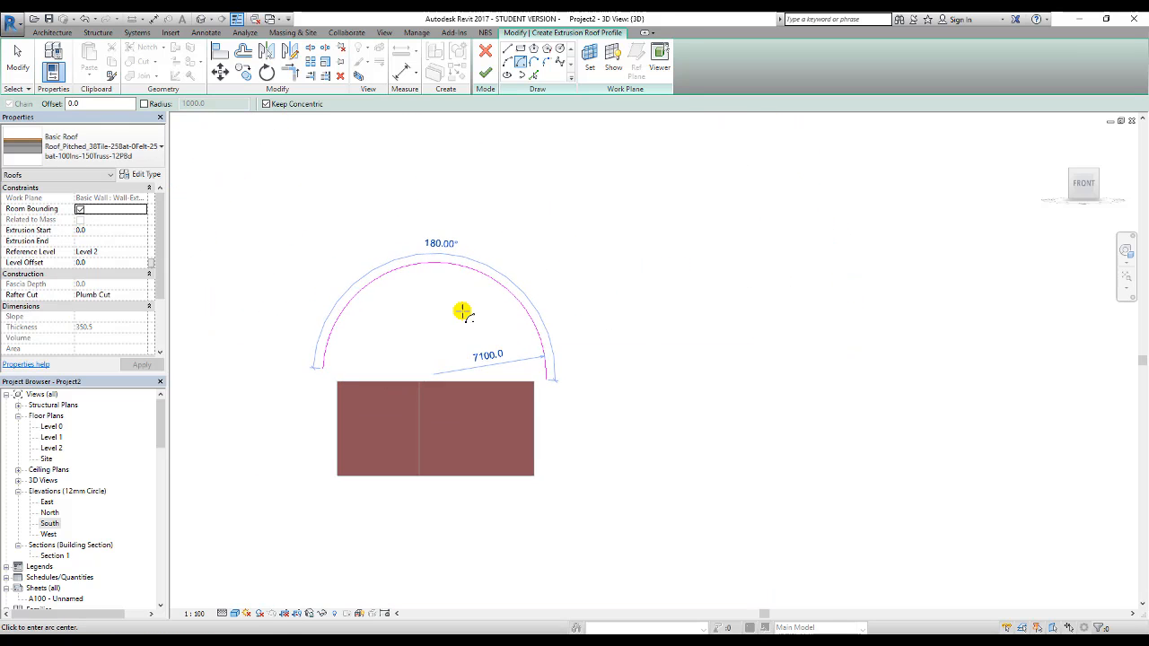
pyautogui.click(17, 58)
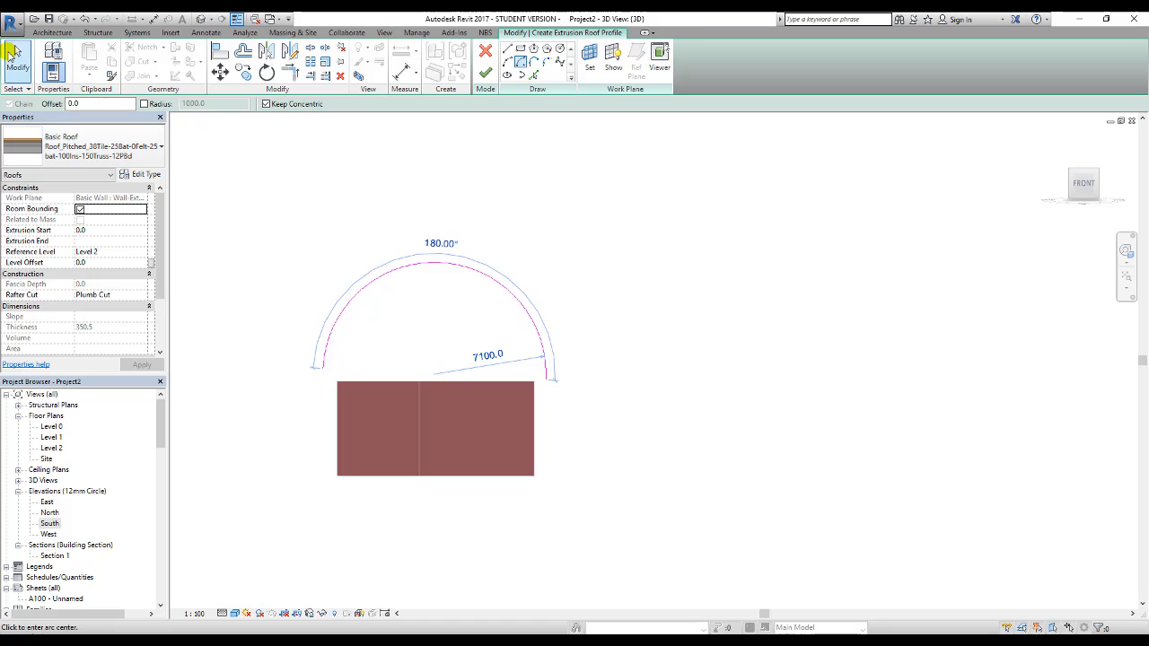
# Move the arc down until its ends sit below the wall tops, and finish the roof profile.
pyautogui.click(434, 267)
pyautogui.moveTo(449, 259); pyautogui.dragTo(449, 303)
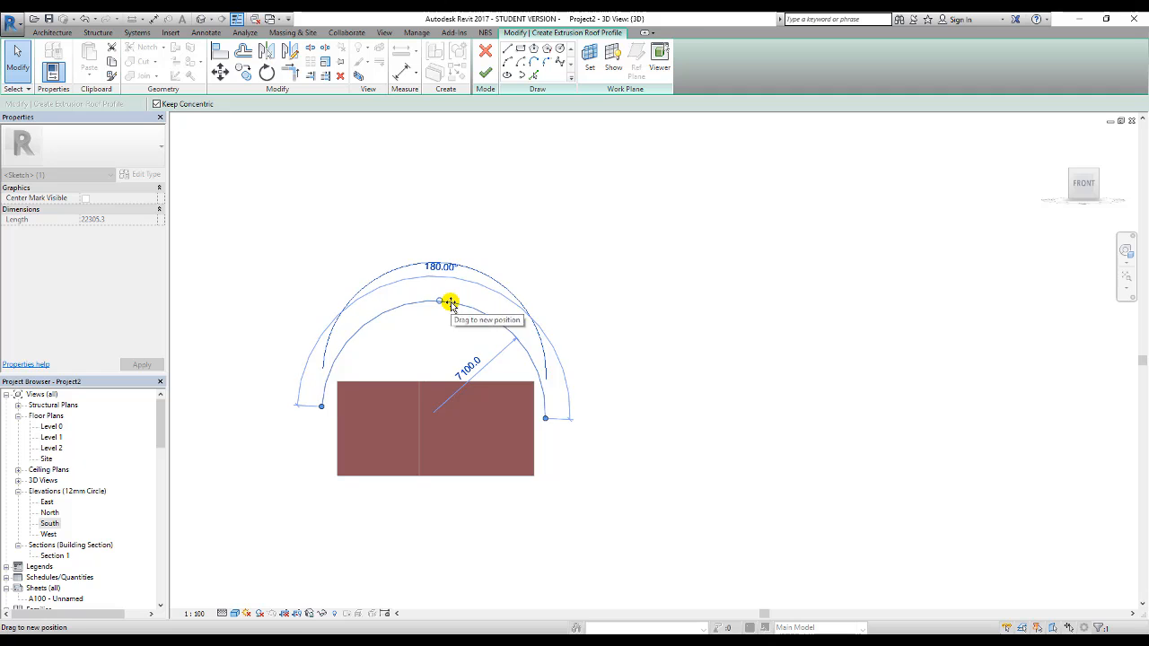
pyautogui.click(599, 331)
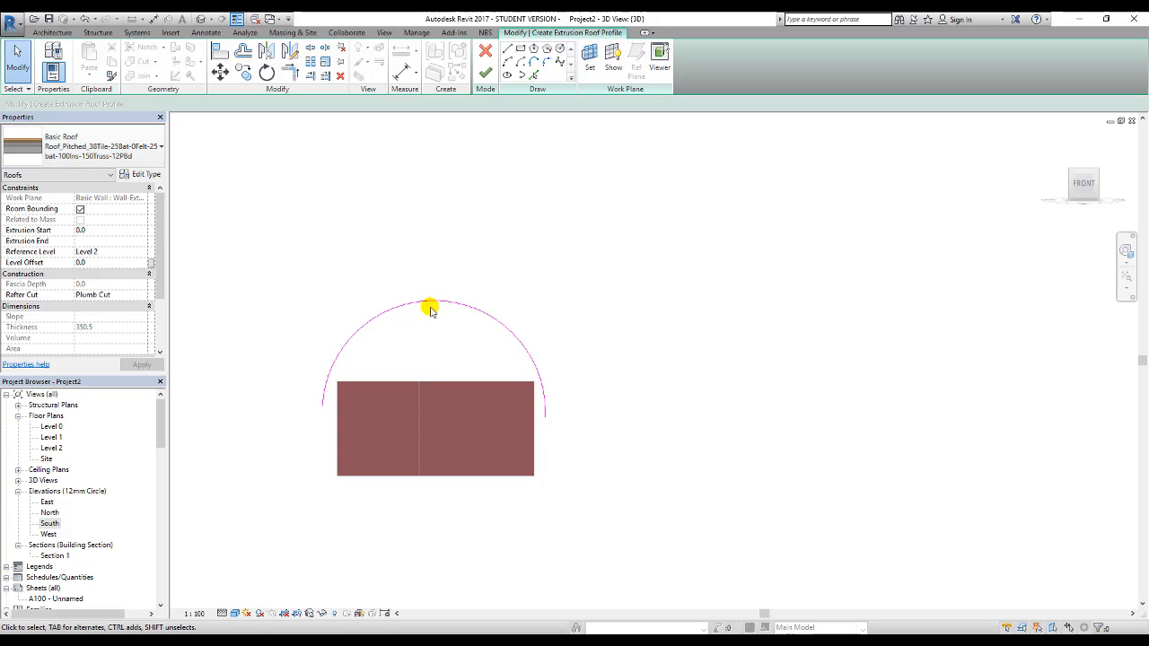
pyautogui.click(485, 73)
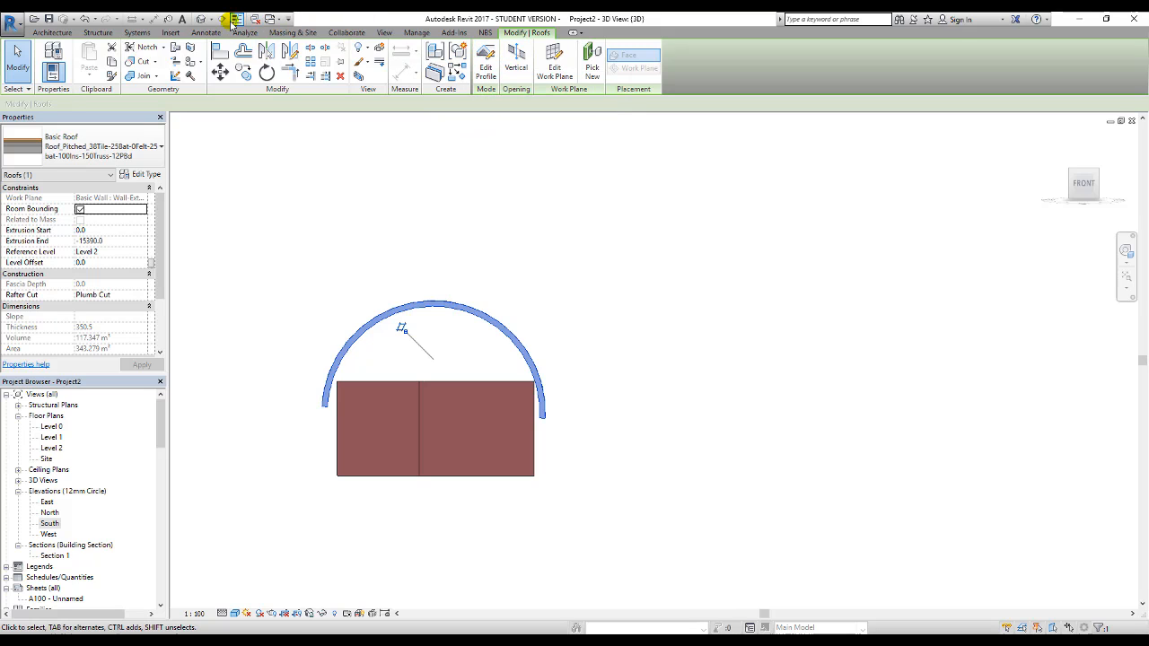
pyautogui.press('Escape')
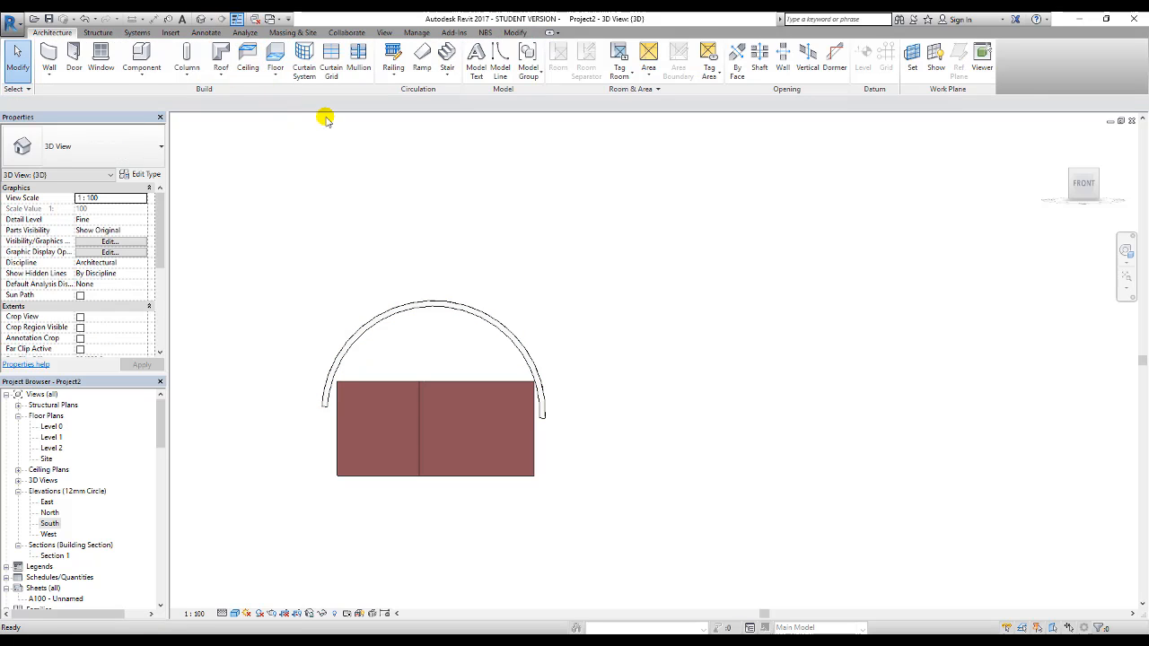
# Extend the curved roof past the front and back walls, to an extrusion start of about 5890 mm and end of about -19822 mm.
pyautogui.click(1054, 160)
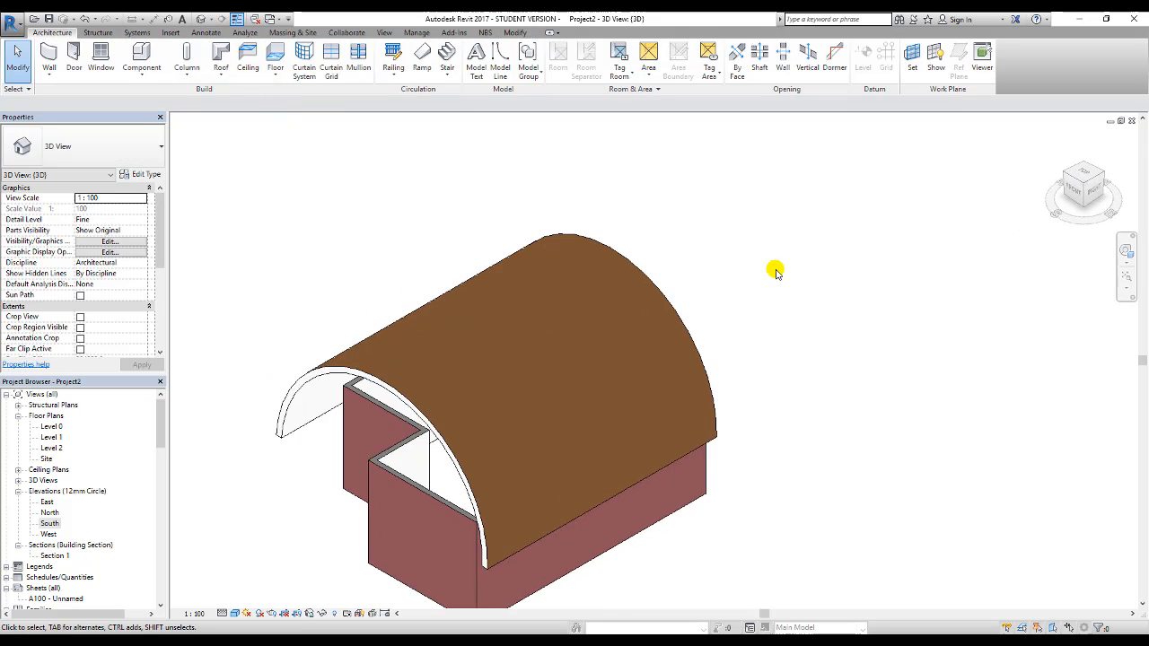
pyautogui.keyDown('shift'); pyautogui.moveTo(841, 308); pyautogui.dragTo(630, 263, button='middle'); pyautogui.keyUp('shift')
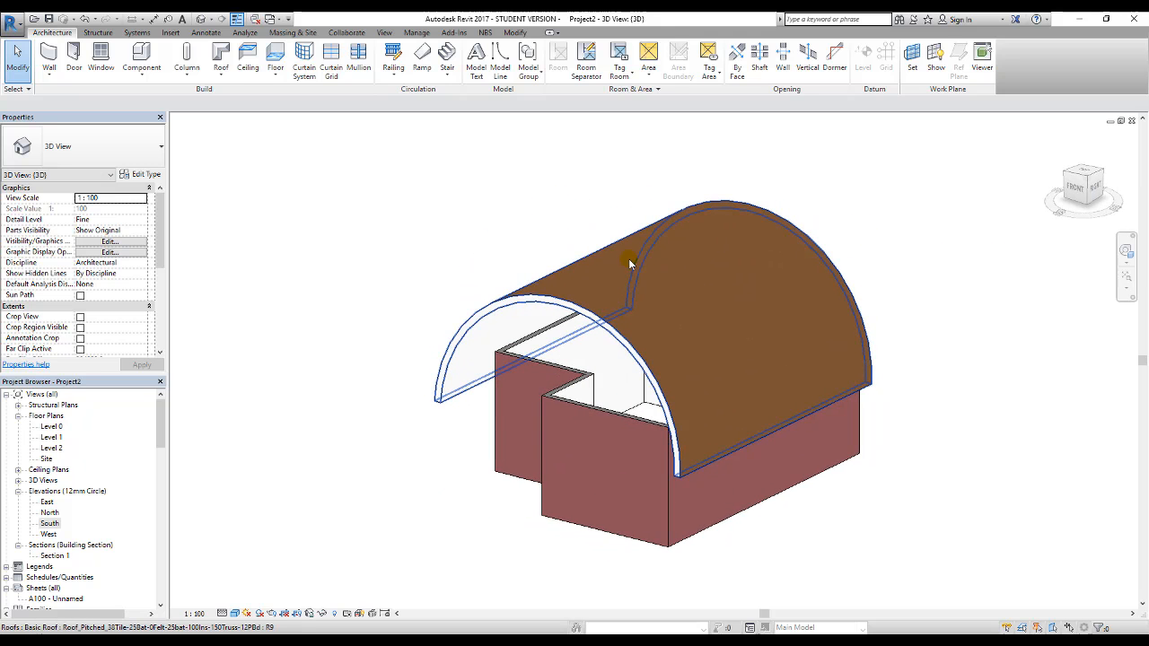
pyautogui.click(590, 318)
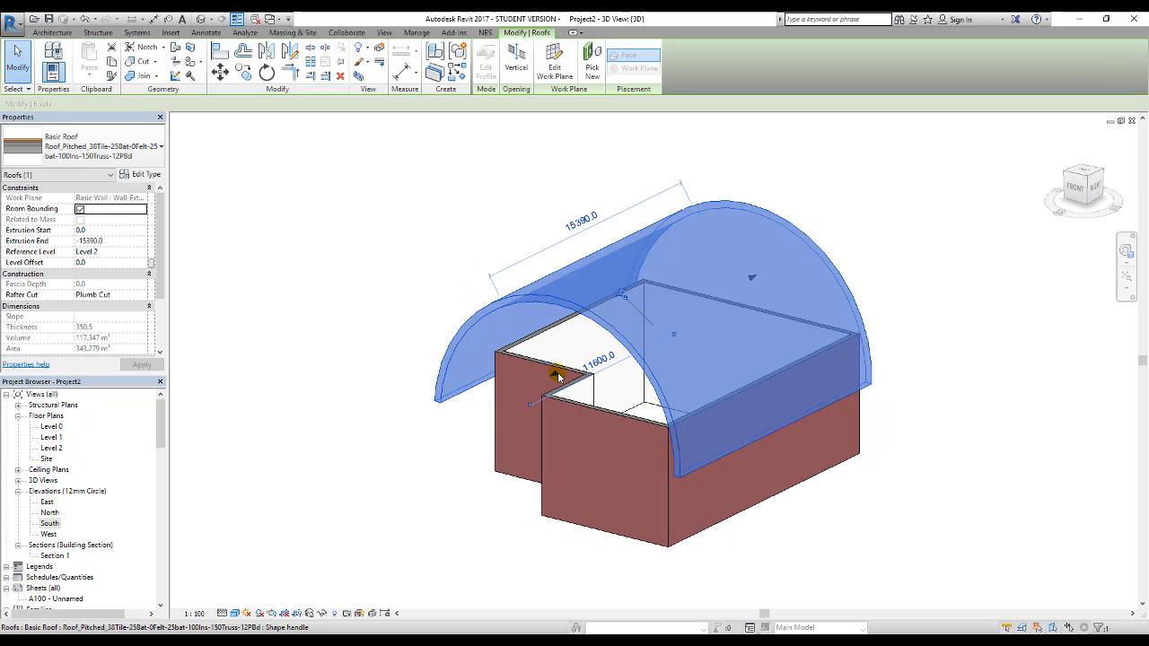
pyautogui.moveTo(499, 460); pyautogui.dragTo(398, 489)
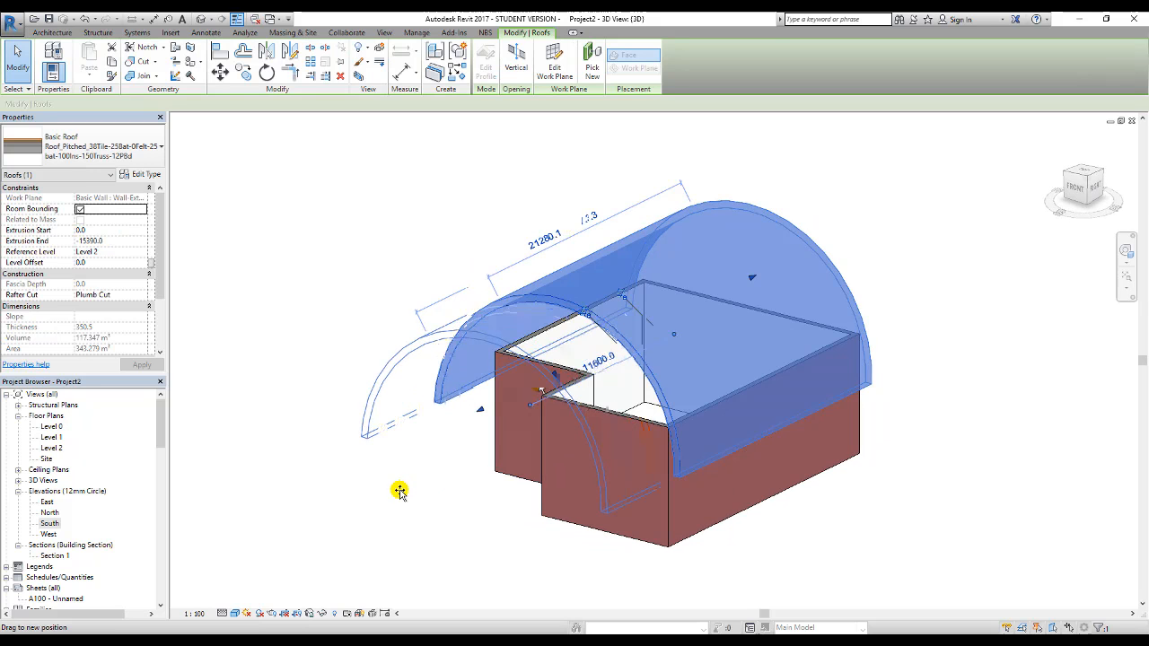
pyautogui.keyDown('shift'); pyautogui.moveTo(751, 415); pyautogui.dragTo(574, 402, button='middle'); pyautogui.keyUp('shift')
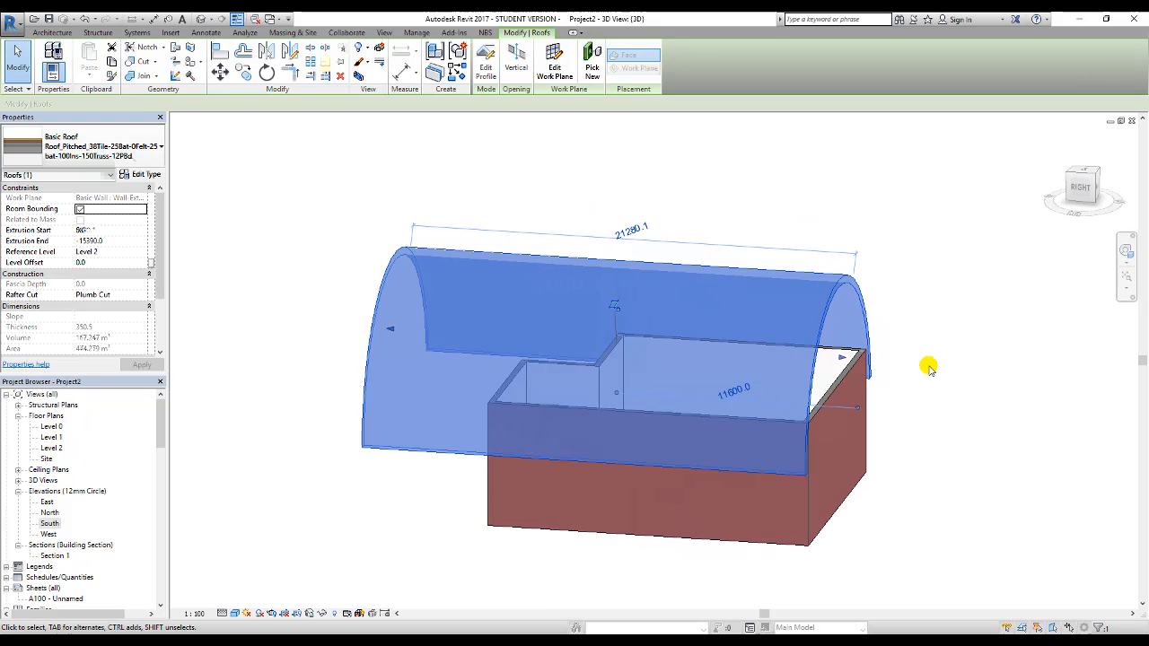
pyautogui.moveTo(844, 361); pyautogui.dragTo(942, 411)
pyautogui.click(967, 477)
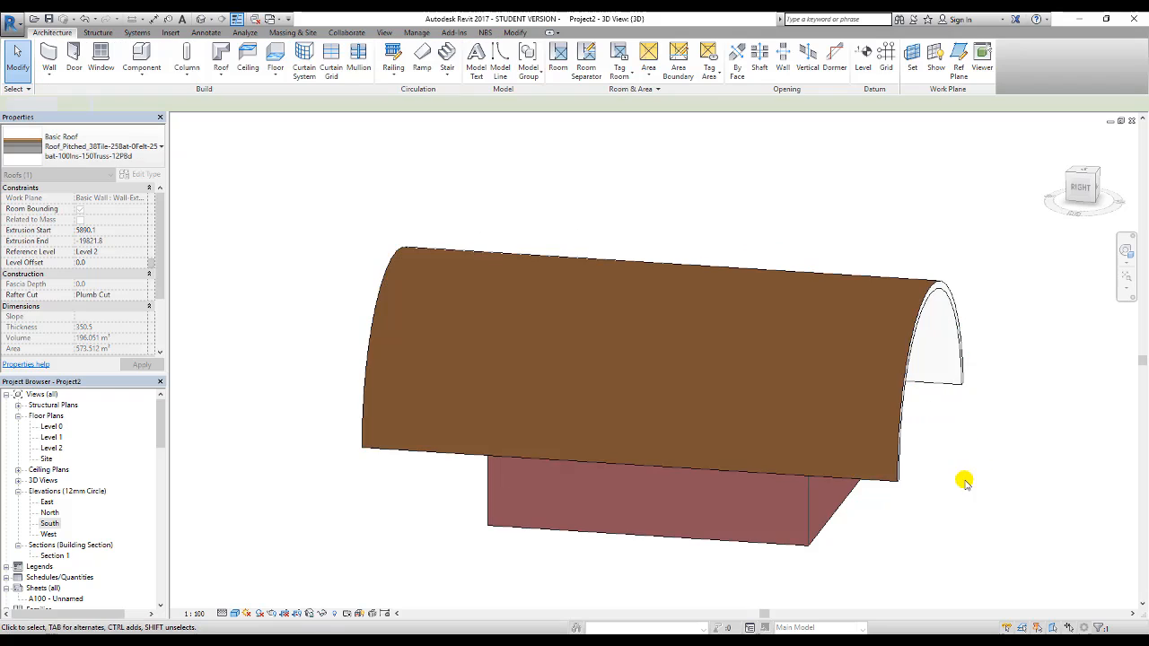
# Attach the tops of the whole chain of exterior walls to the curved roof.
pyautogui.keyDown('shift'); pyautogui.moveTo(966, 477); pyautogui.dragTo(752, 411, button='middle'); pyautogui.keyUp('shift')
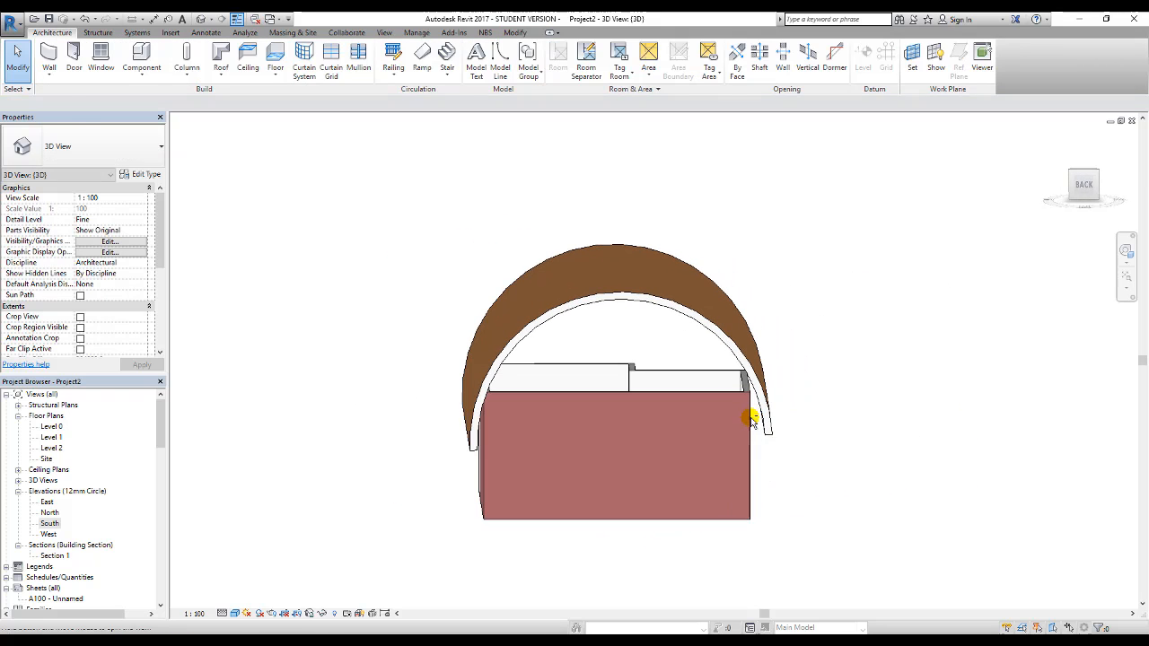
pyautogui.press('Tab')
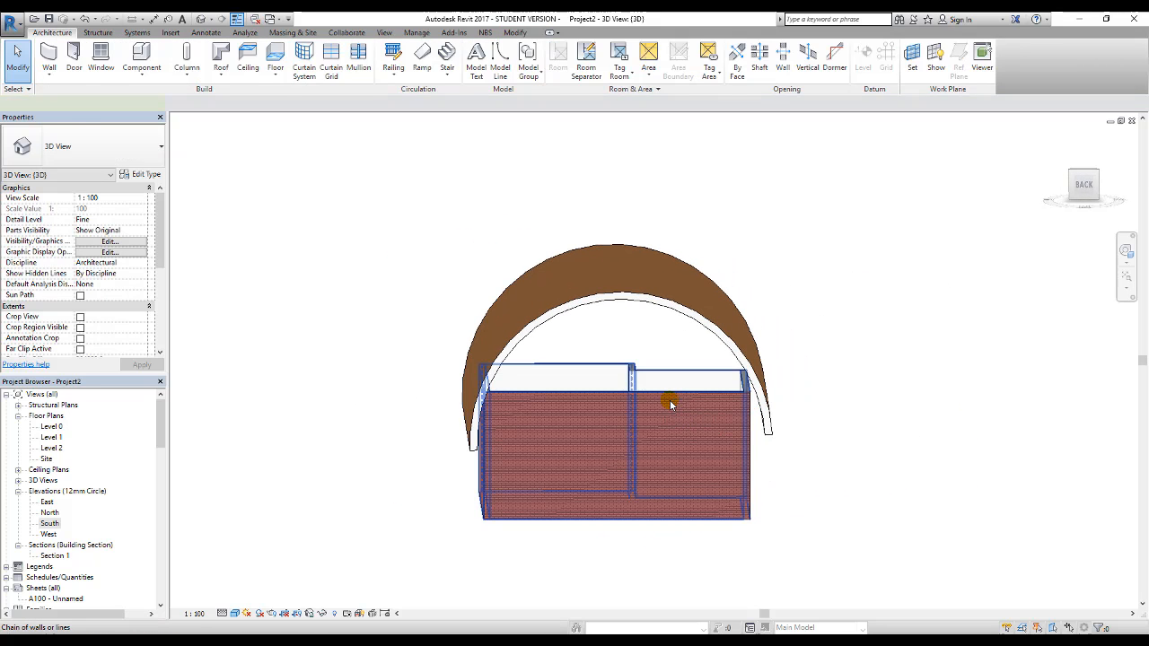
pyautogui.click(669, 404)
pyautogui.click(573, 61)
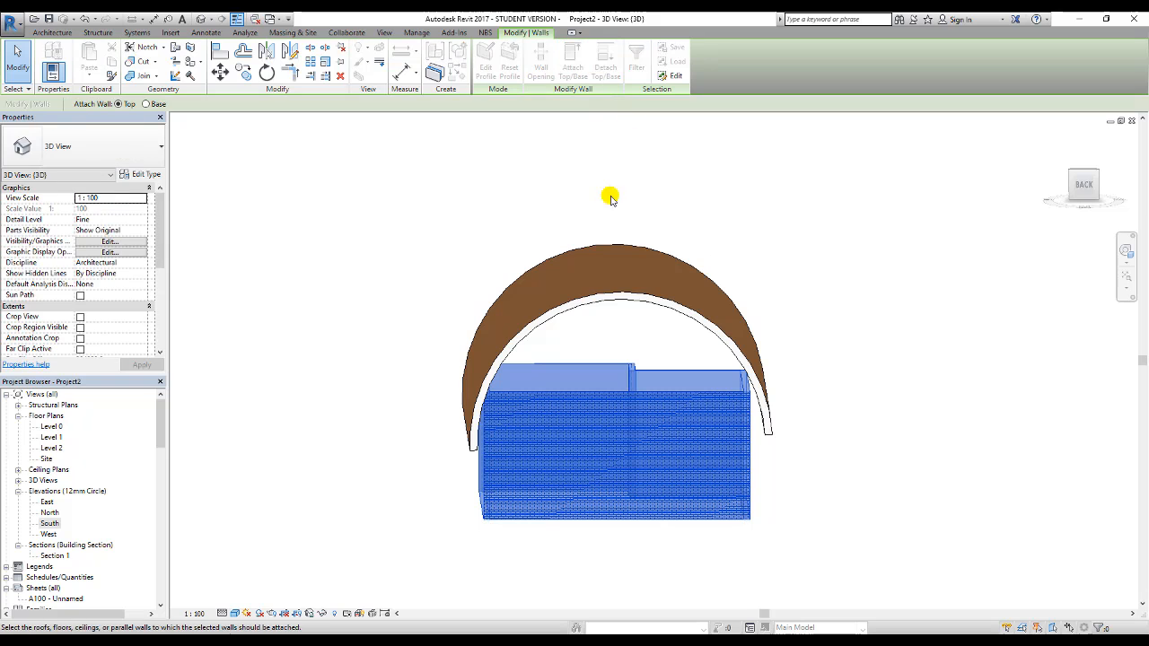
pyautogui.click(615, 291)
pyautogui.click(838, 457)
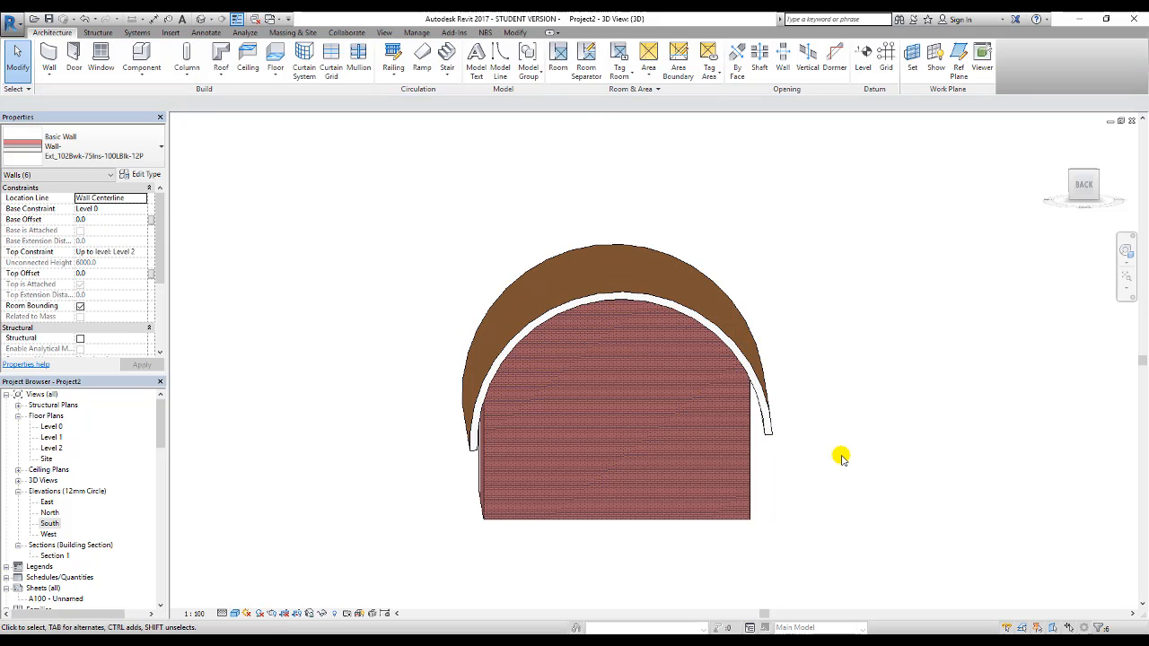
# Check how the walls meet the underside of the curved roof from several sides, and select the roof.
pyautogui.keyDown('shift'); pyautogui.moveTo(807, 428); pyautogui.dragTo(750, 519, button='middle'); pyautogui.keyUp('shift')
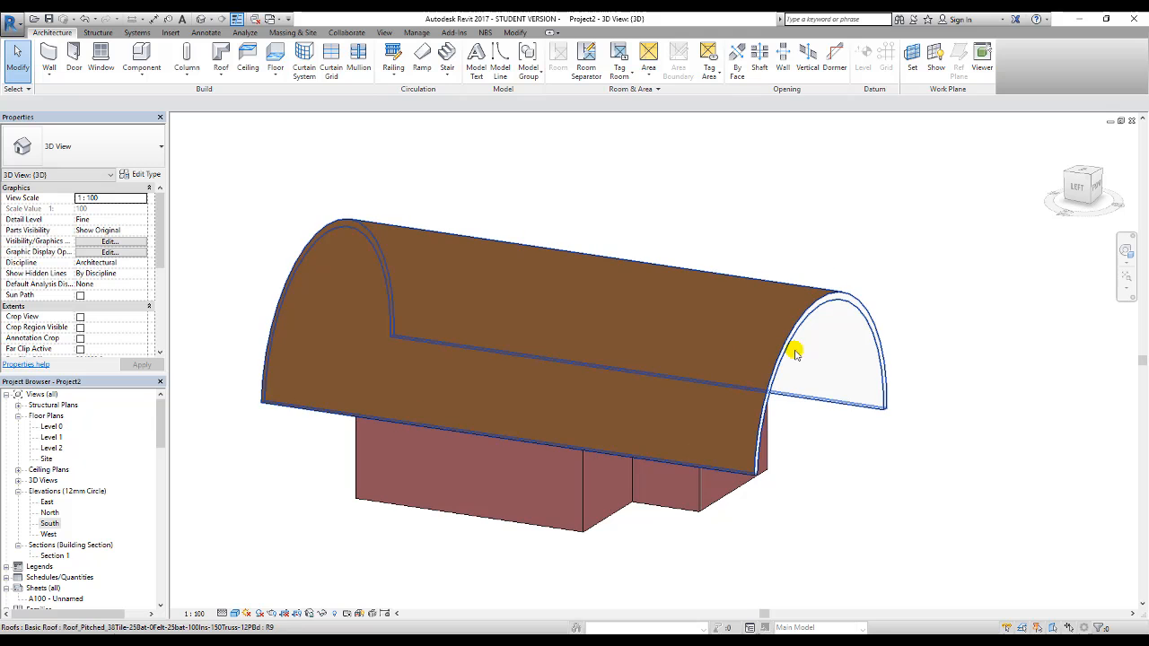
pyautogui.keyDown('shift'); pyautogui.moveTo(727, 404); pyautogui.dragTo(494, 297, button='middle'); pyautogui.keyUp('shift')
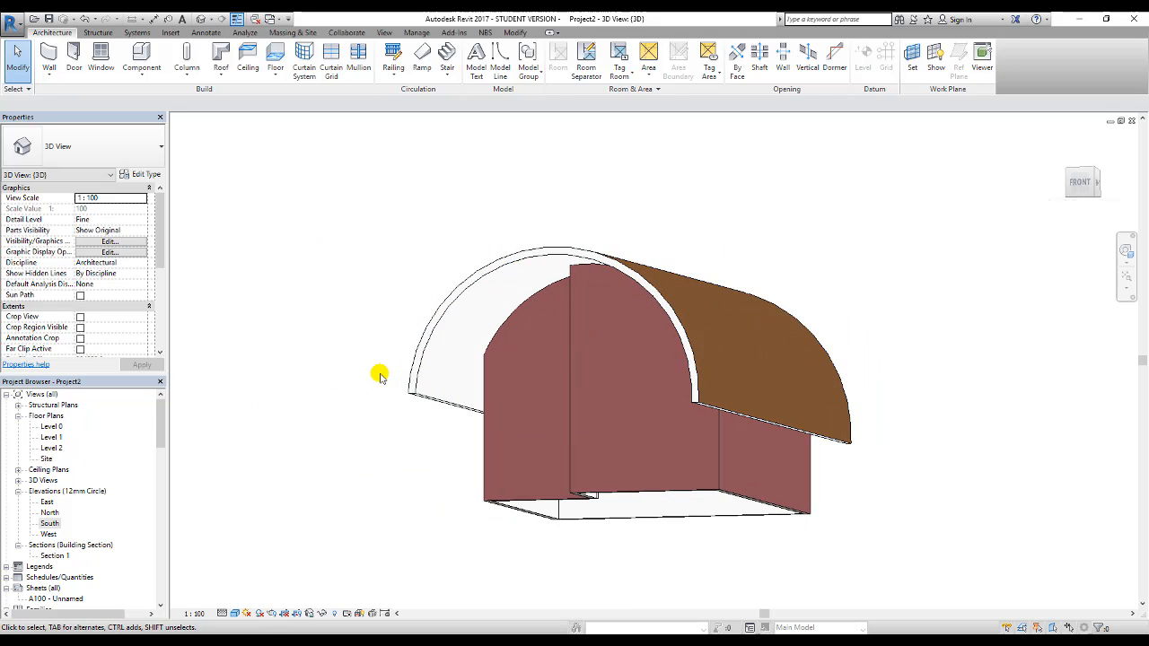
pyautogui.keyDown('shift'); pyautogui.moveTo(379, 377); pyautogui.dragTo(377, 389, button='middle'); pyautogui.keyUp('shift')
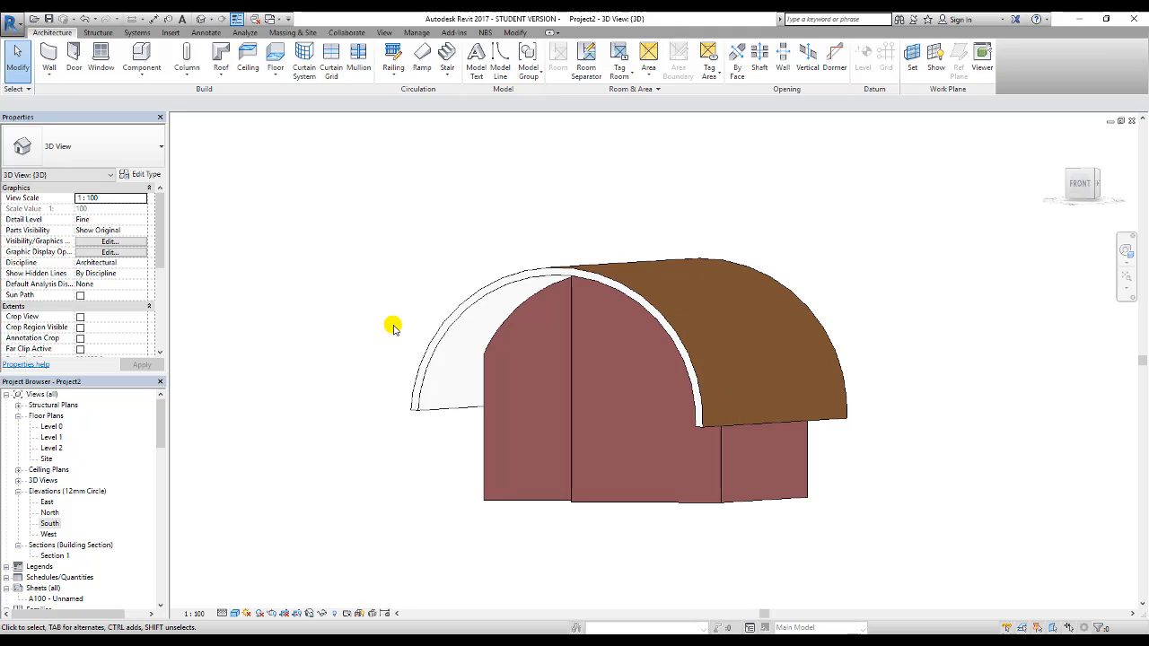
pyautogui.click(464, 303)
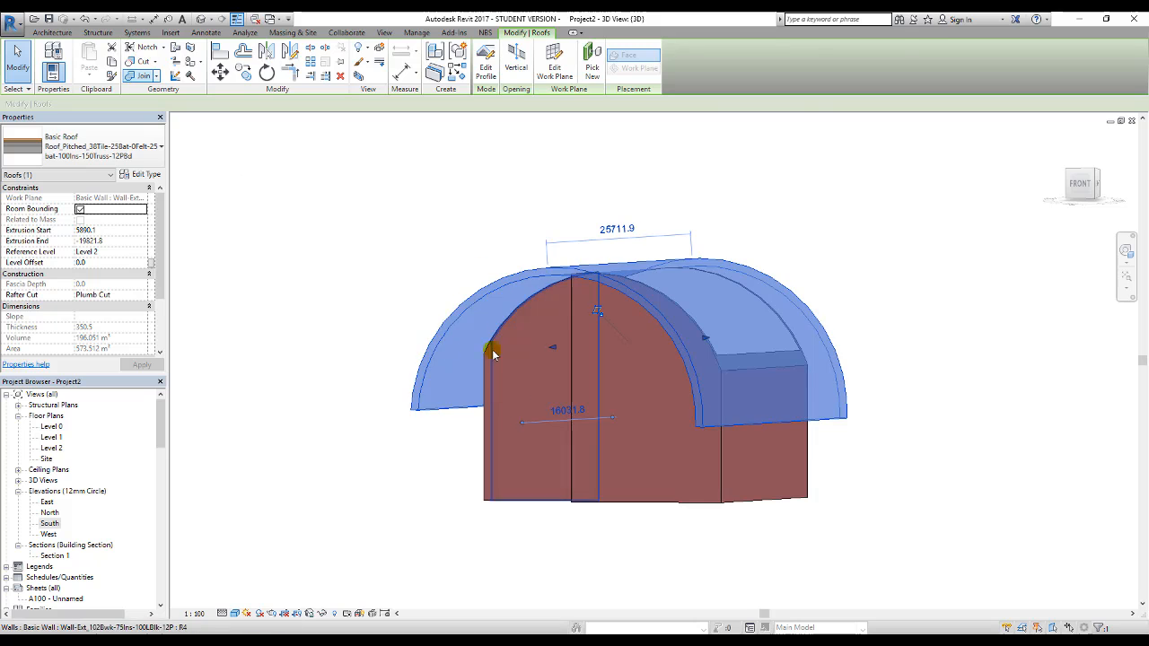
# Start an in-place model in the Roofs category named Roofs 1, with the building viewed from the top.
pyautogui.click(391, 349)
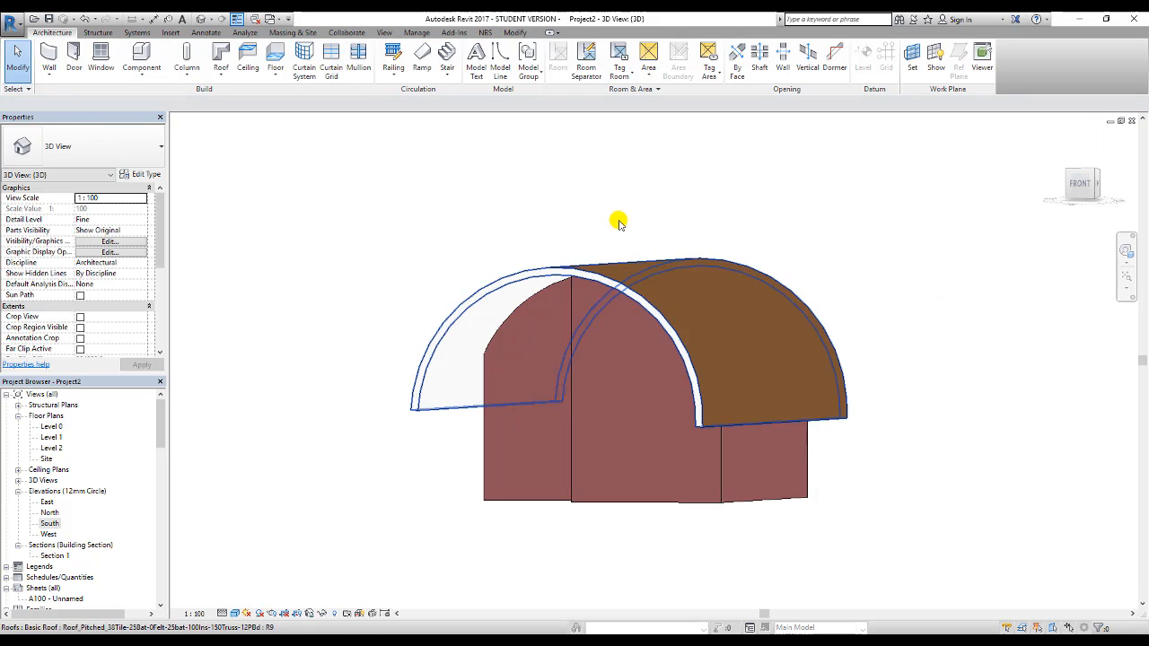
pyautogui.click(1080, 173)
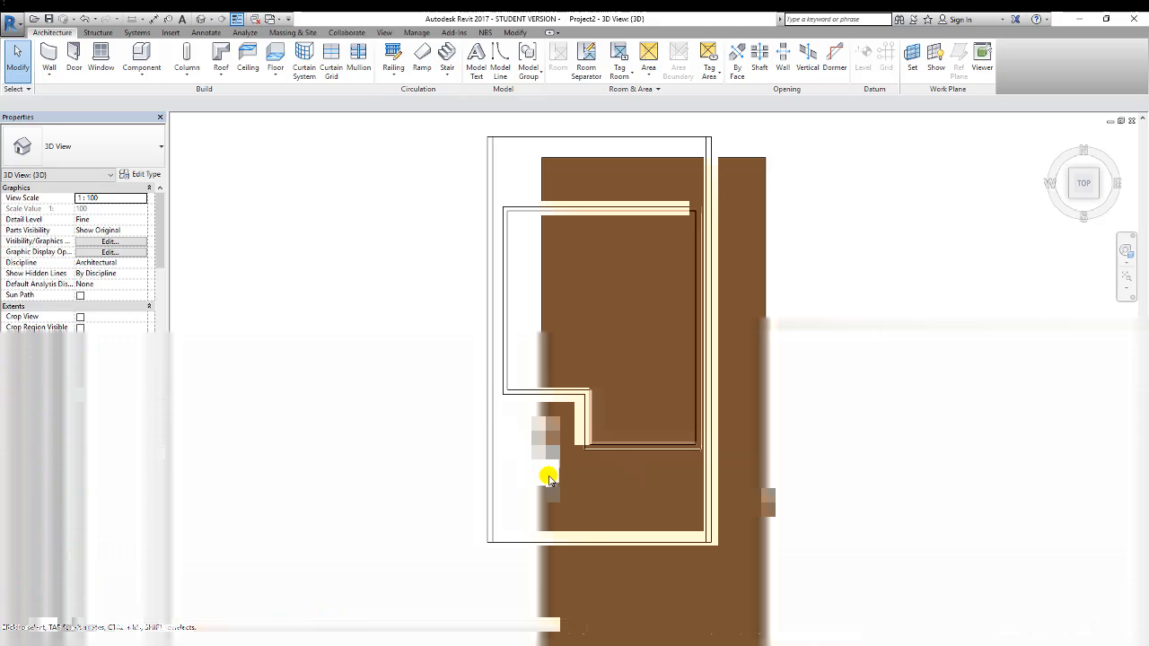
pyautogui.click(140, 73)
pyautogui.click(155, 121)
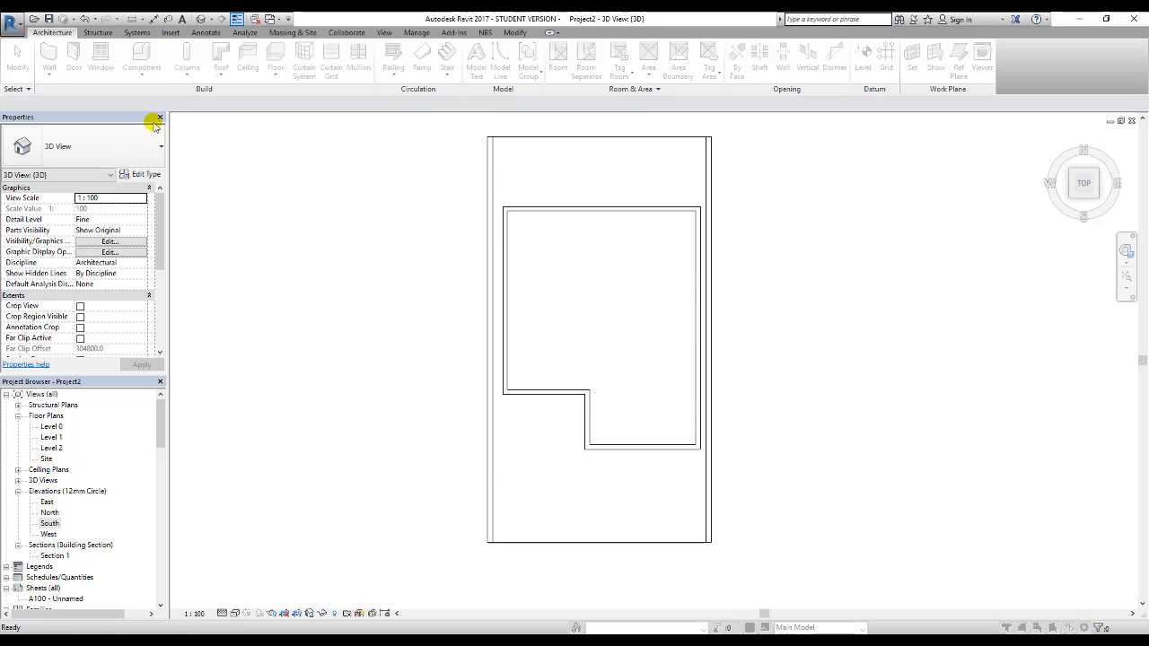
pyautogui.moveTo(652, 256); pyautogui.dragTo(655, 281)
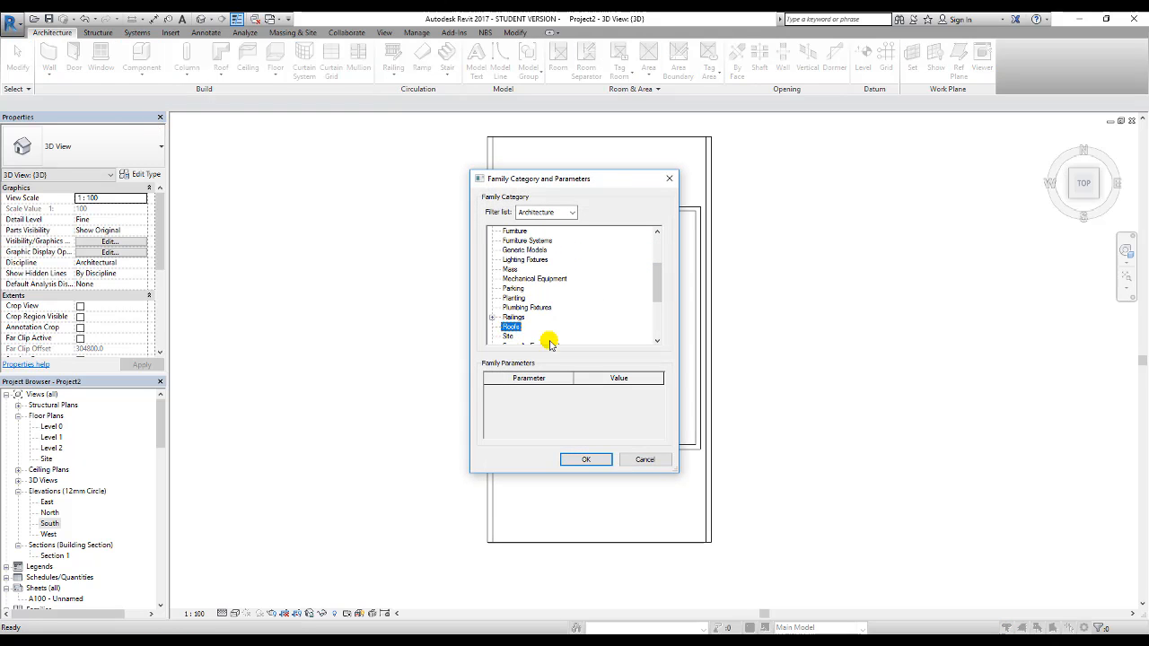
pyautogui.click(585, 458)
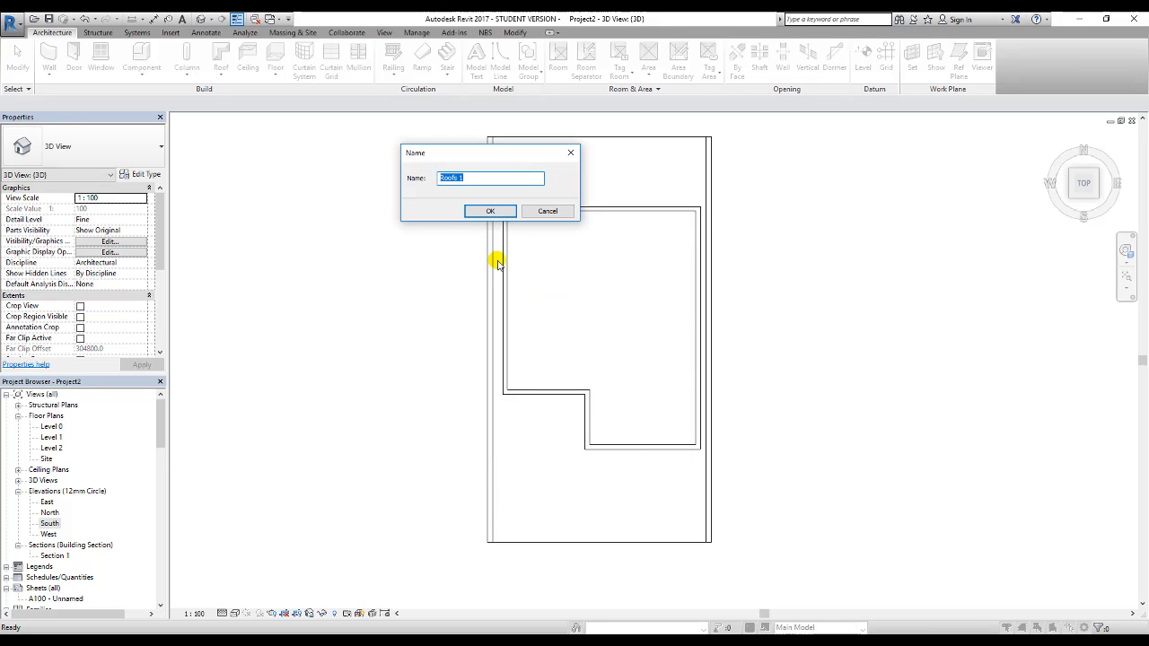
pyautogui.click(490, 211)
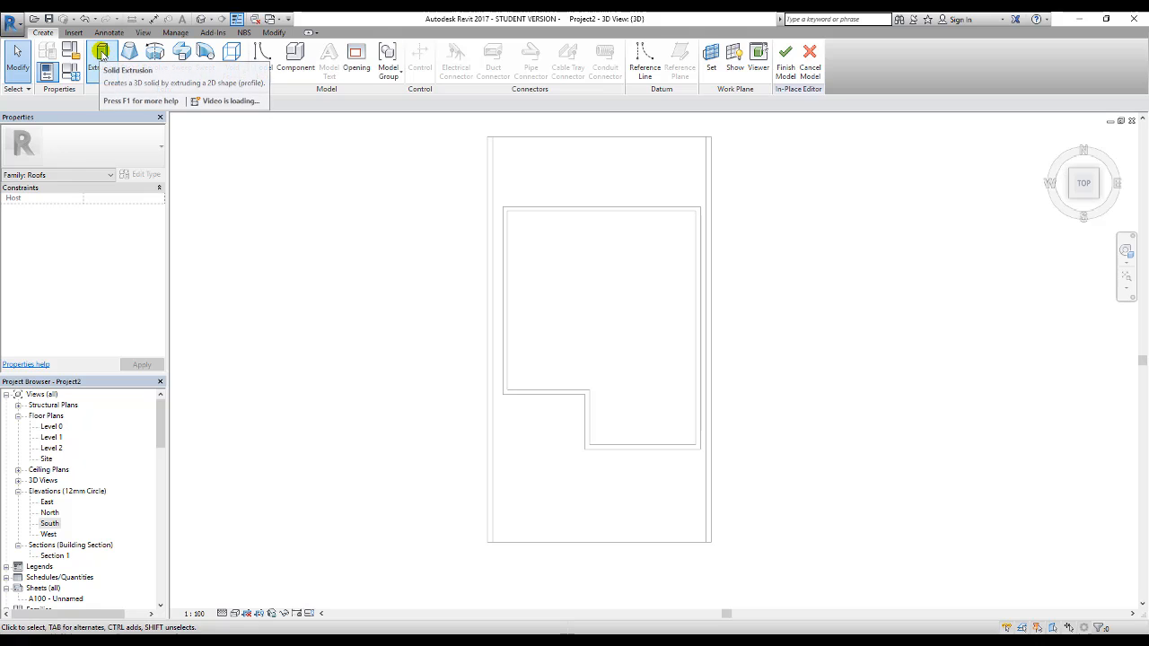
# Start a solid extrusion and sketch a rectangle about 7100 mm wide over the roof's front-left corner beside the recessed wall.
pyautogui.click(103, 58)
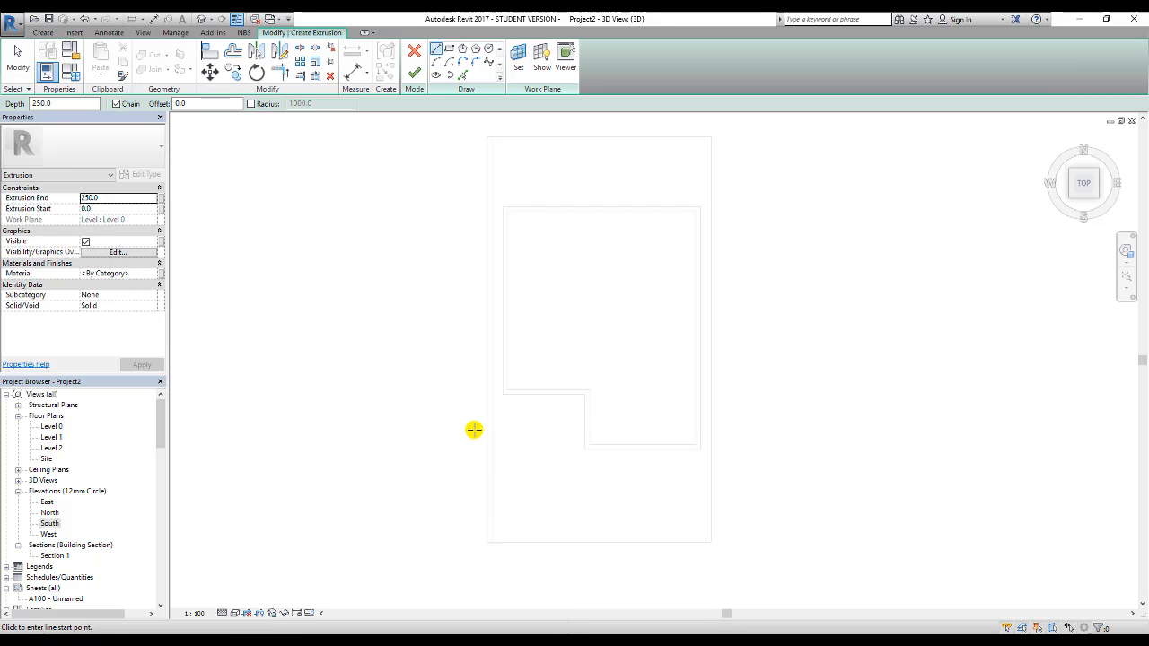
pyautogui.click(449, 51)
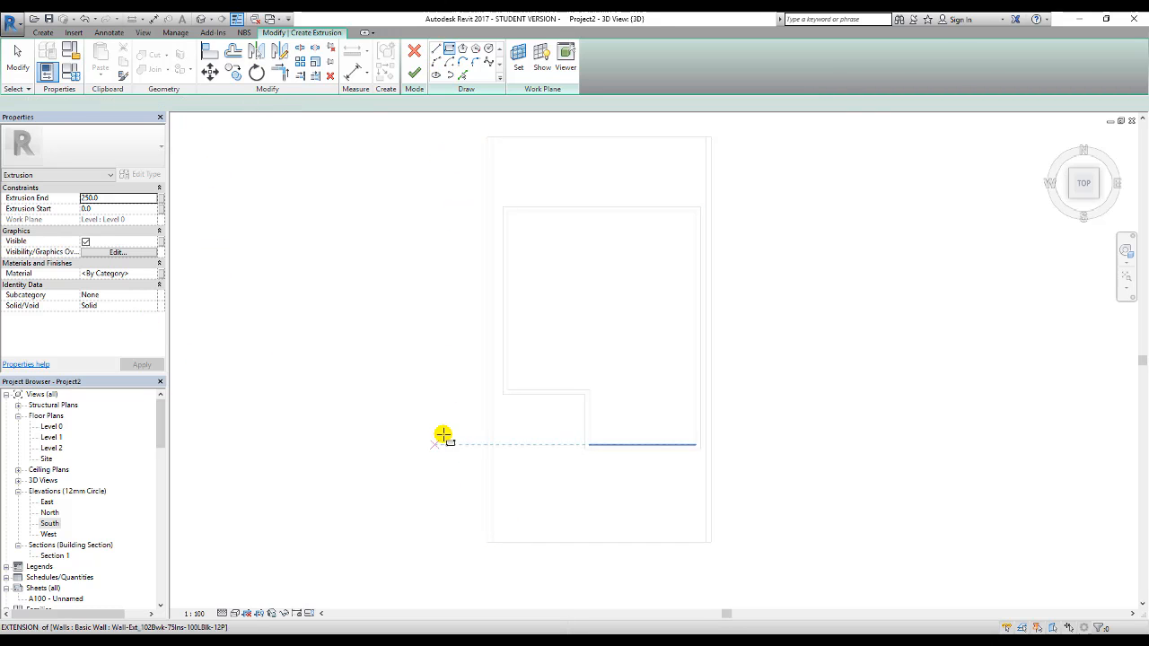
pyautogui.click(578, 571)
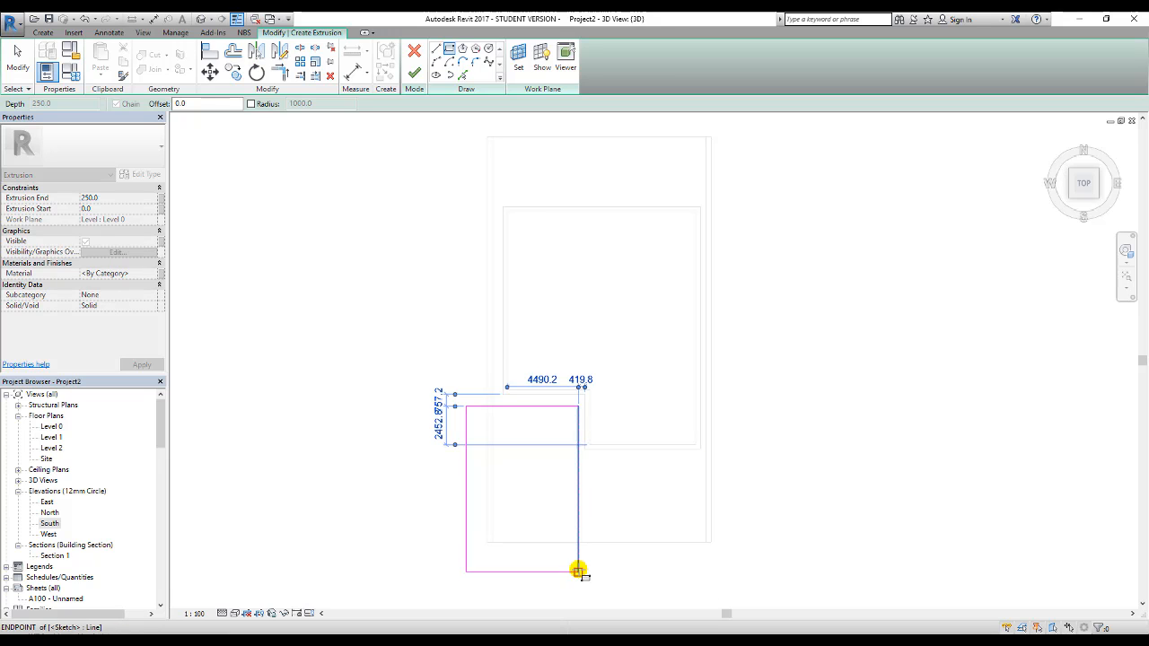
pyautogui.press('Escape')
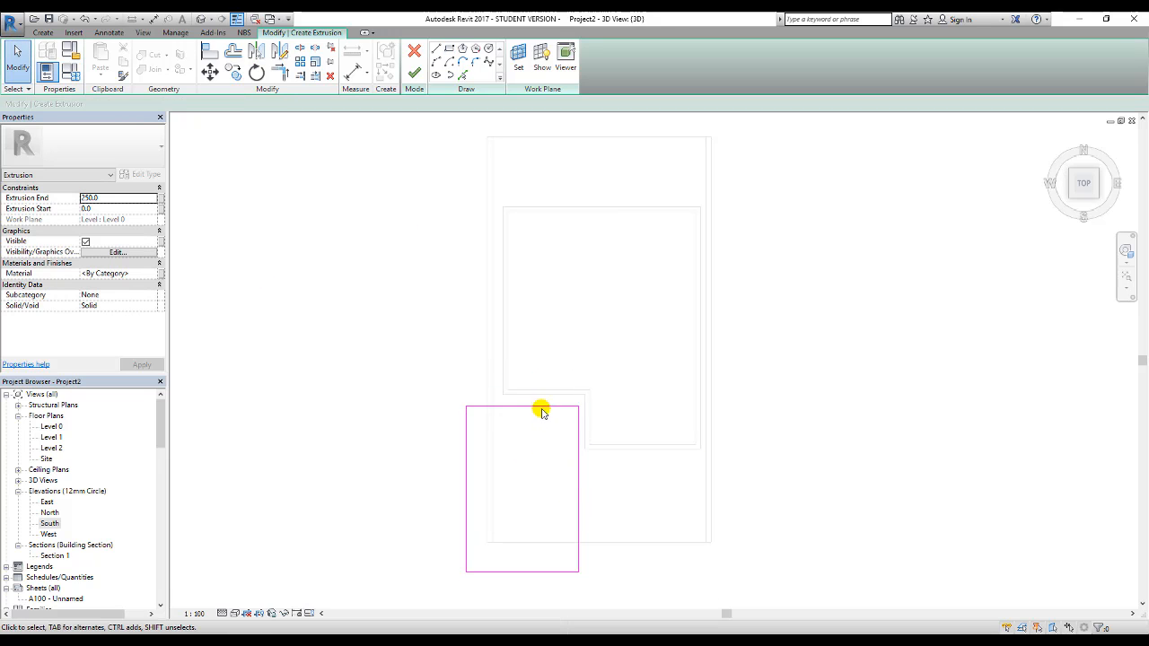
# Shrink the rectangle by moving its upper edge about 3500 mm away from the recessed wall and its right edge inwards, and finish the extrusion.
pyautogui.click(529, 406)
pyautogui.moveTo(529, 406); pyautogui.dragTo(538, 450)
pyautogui.click(835, 465)
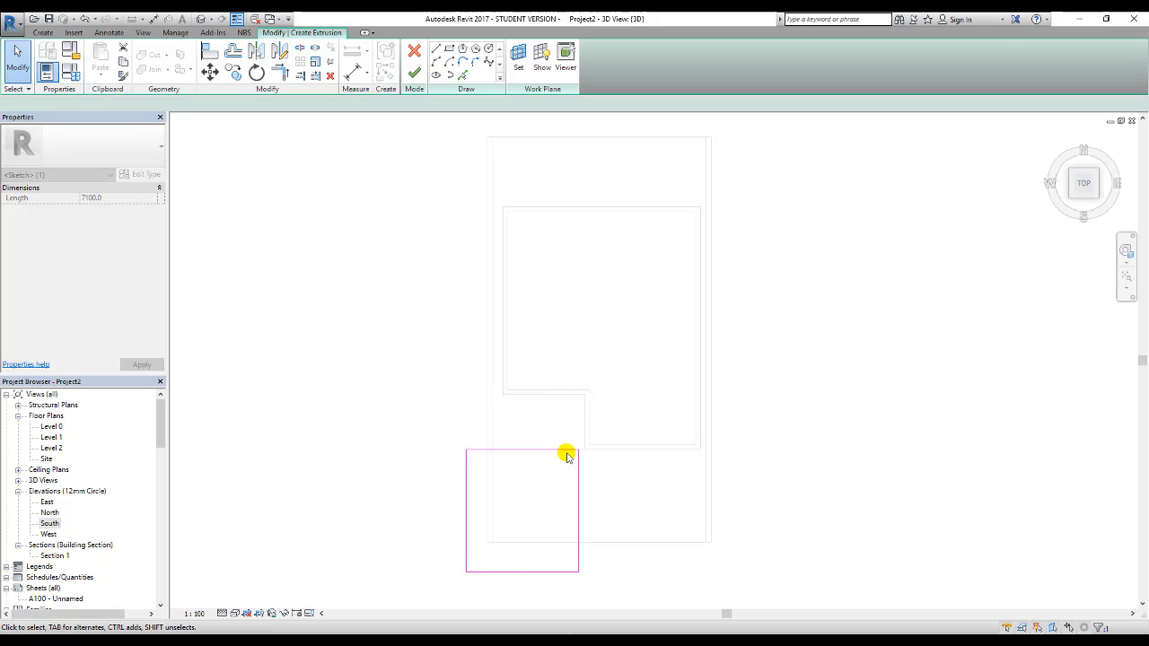
pyautogui.click(579, 488)
pyautogui.moveTo(569, 492); pyautogui.dragTo(538, 495)
pyautogui.click(451, 424)
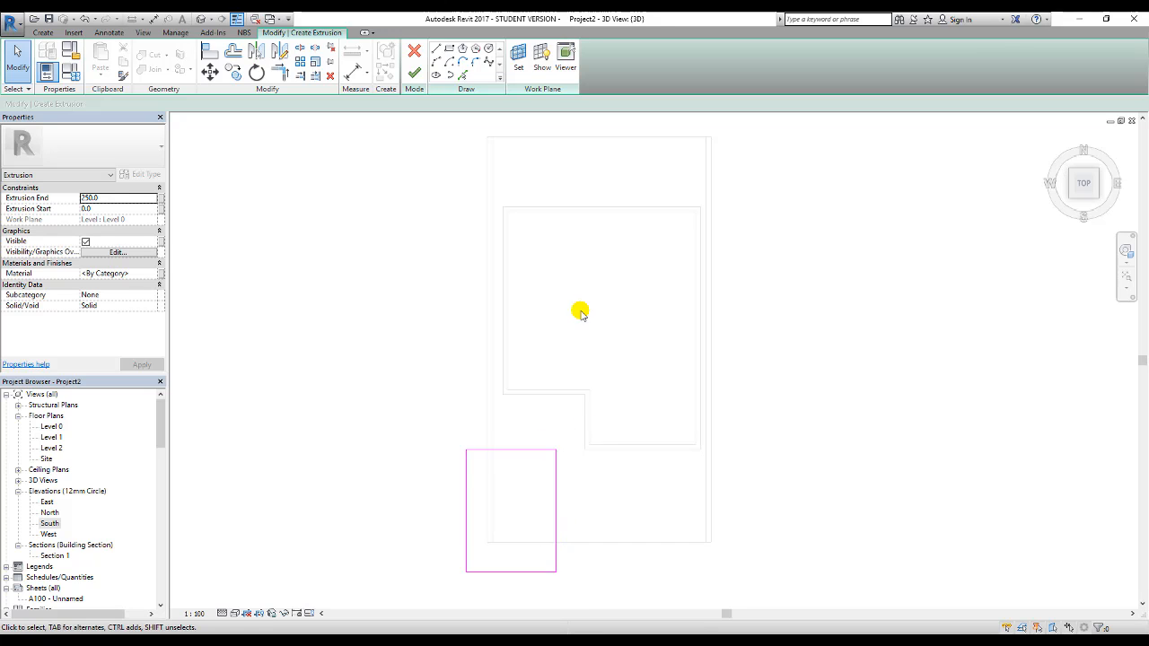
pyautogui.click(417, 75)
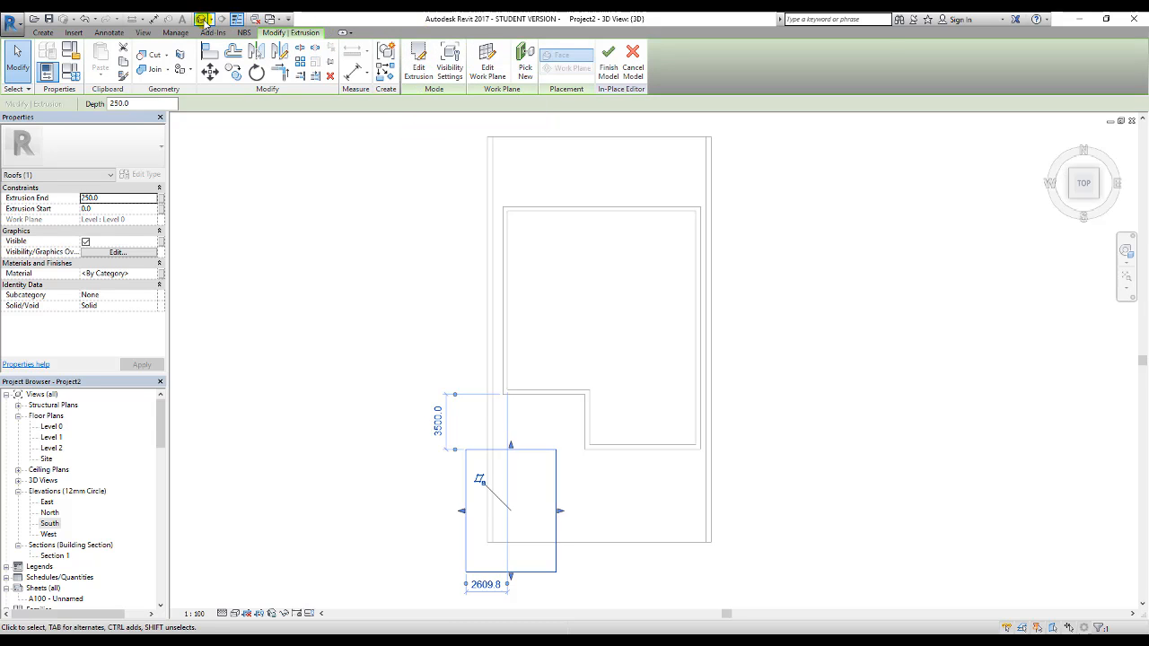
pyautogui.press('Escape')
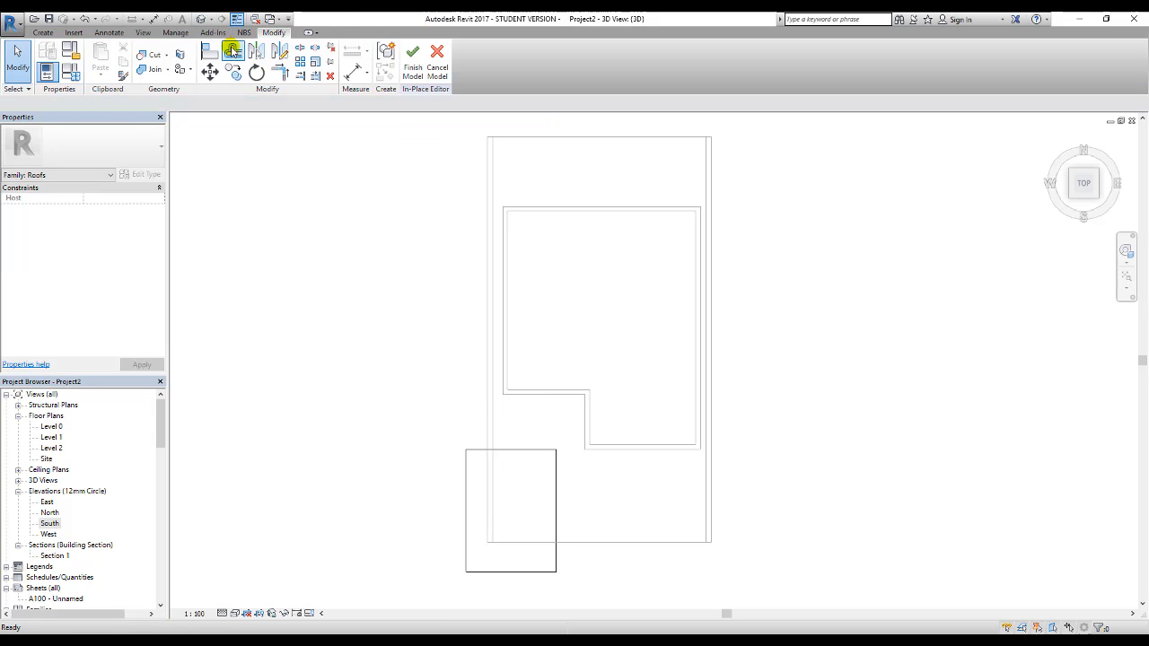
# Stretch the extrusion upwards in the isometric view to an extrusion end of about 14490 mm, well above the curved roof.
pyautogui.click(1054, 135)
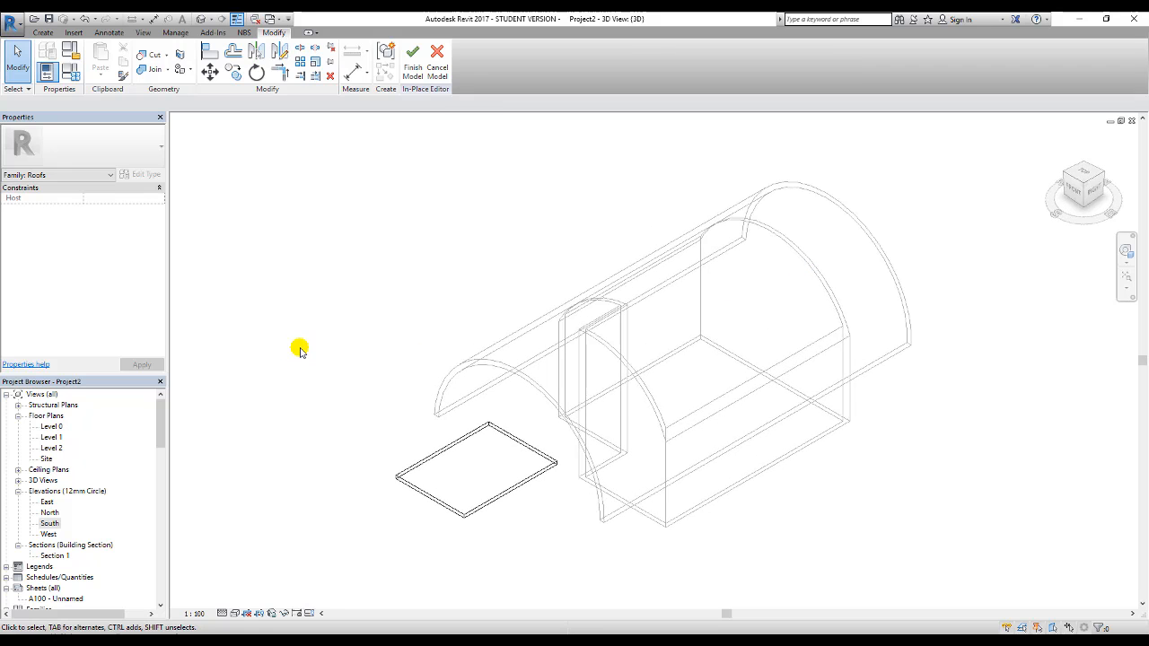
pyautogui.click(440, 452)
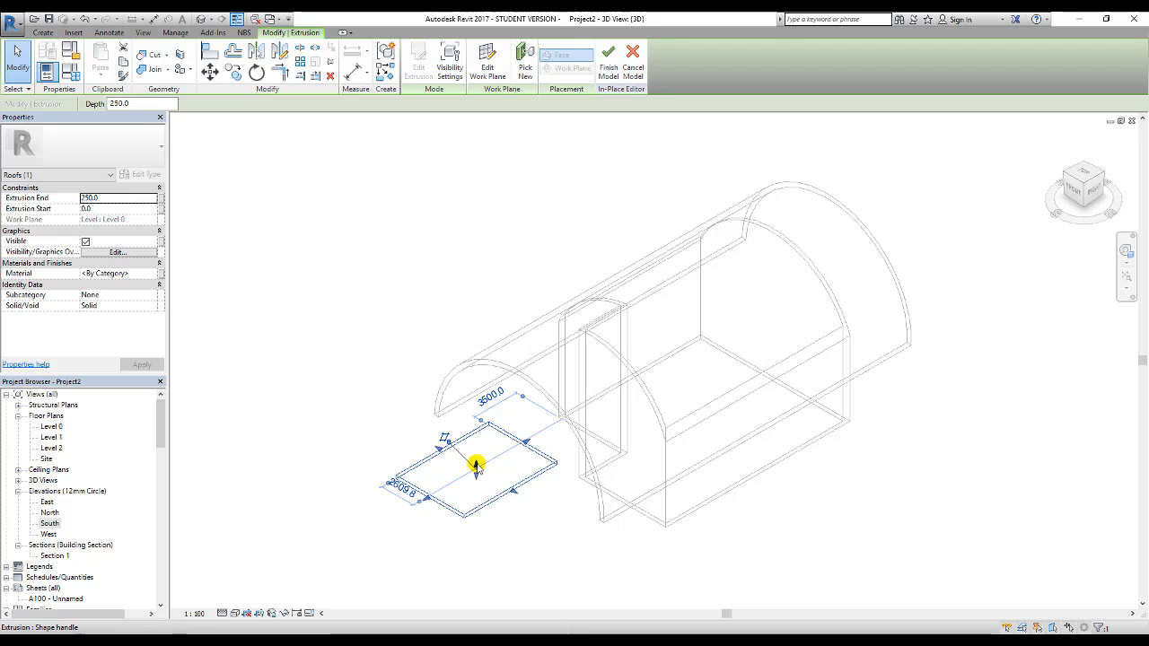
pyautogui.moveTo(476, 464); pyautogui.dragTo(466, 278)
pyautogui.click(337, 361)
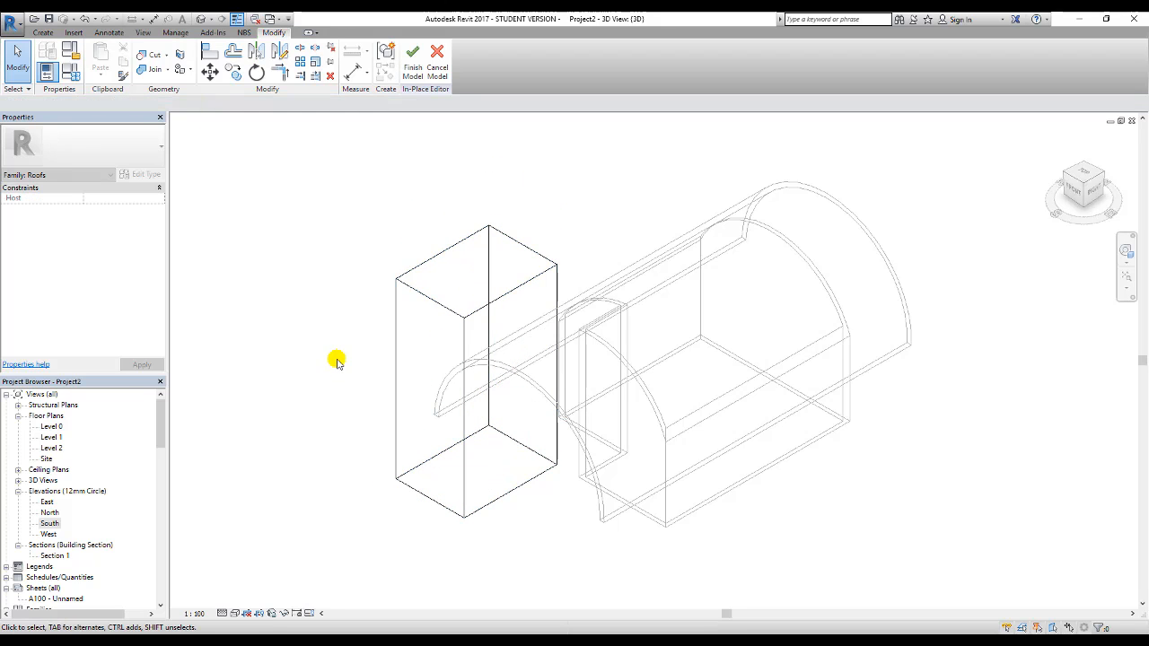
# Set the visual style to Hidden Line and change the box extrusion from solid to void.
pyautogui.click(234, 614)
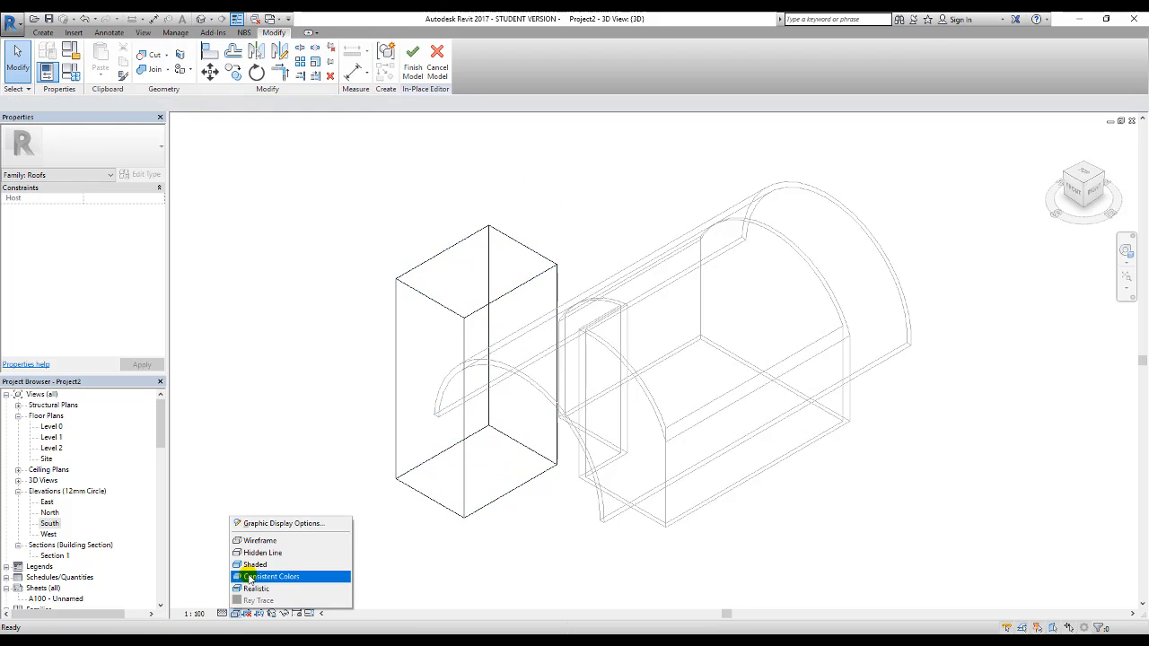
pyautogui.click(244, 552)
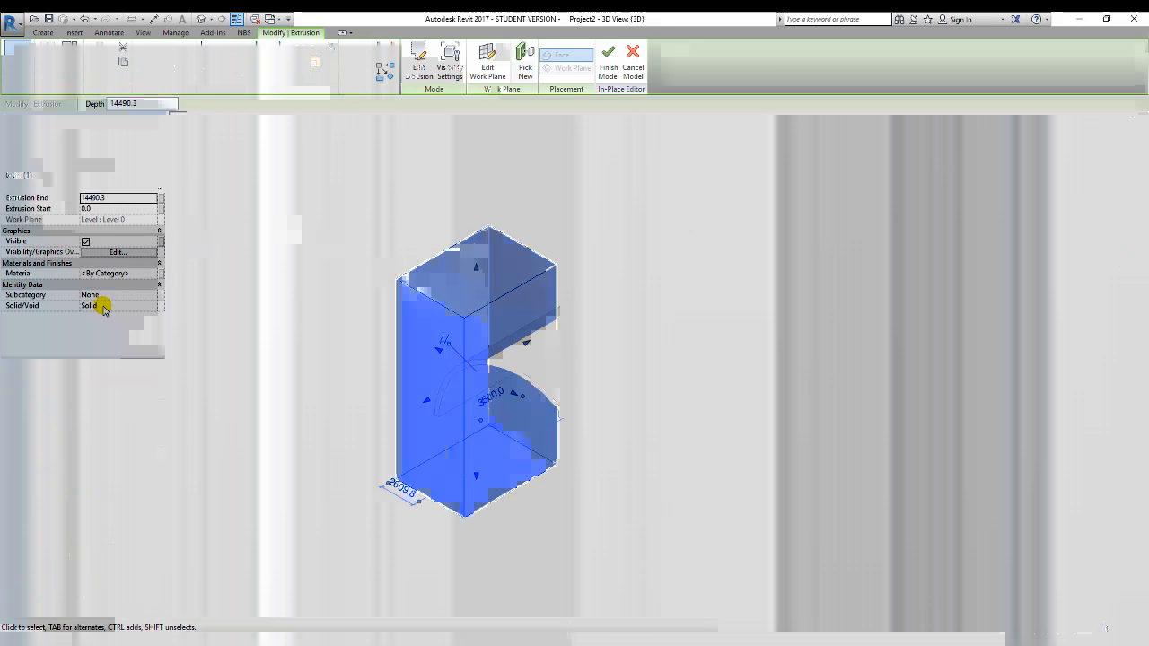
pyautogui.click(103, 306)
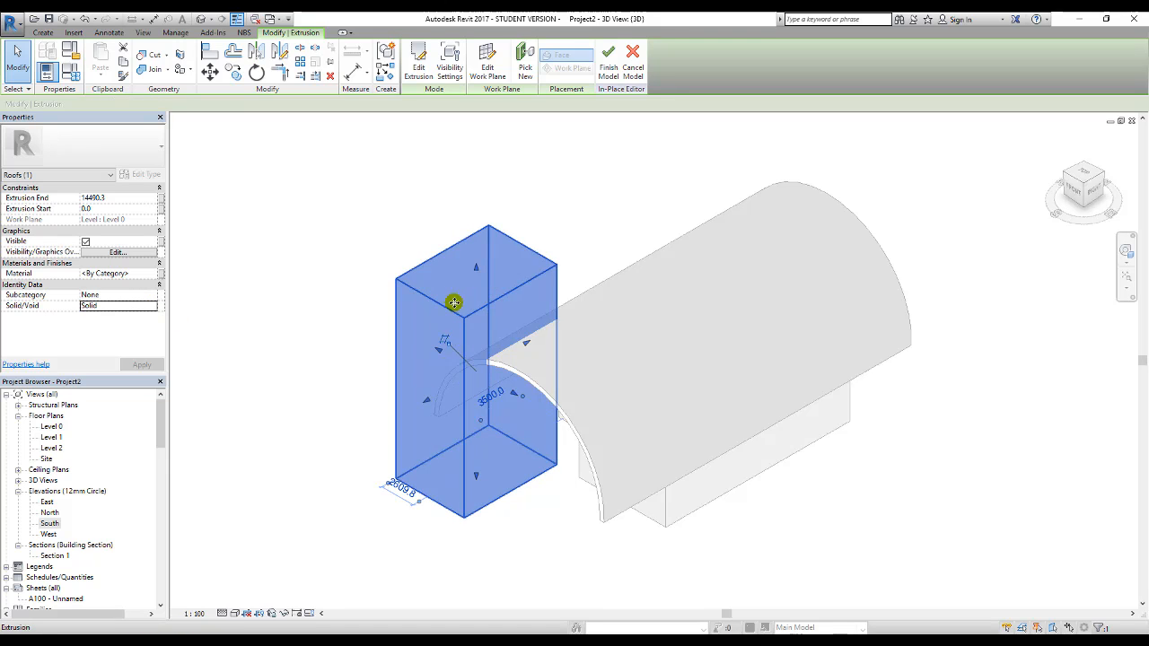
pyautogui.click(144, 306)
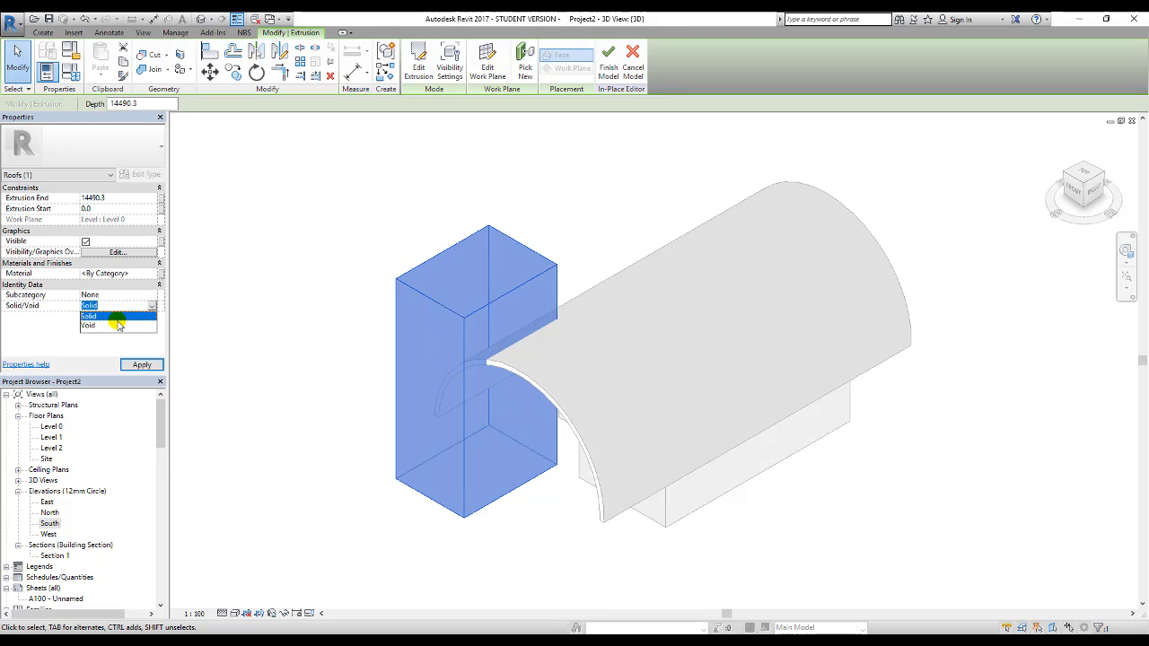
pyautogui.click(90, 325)
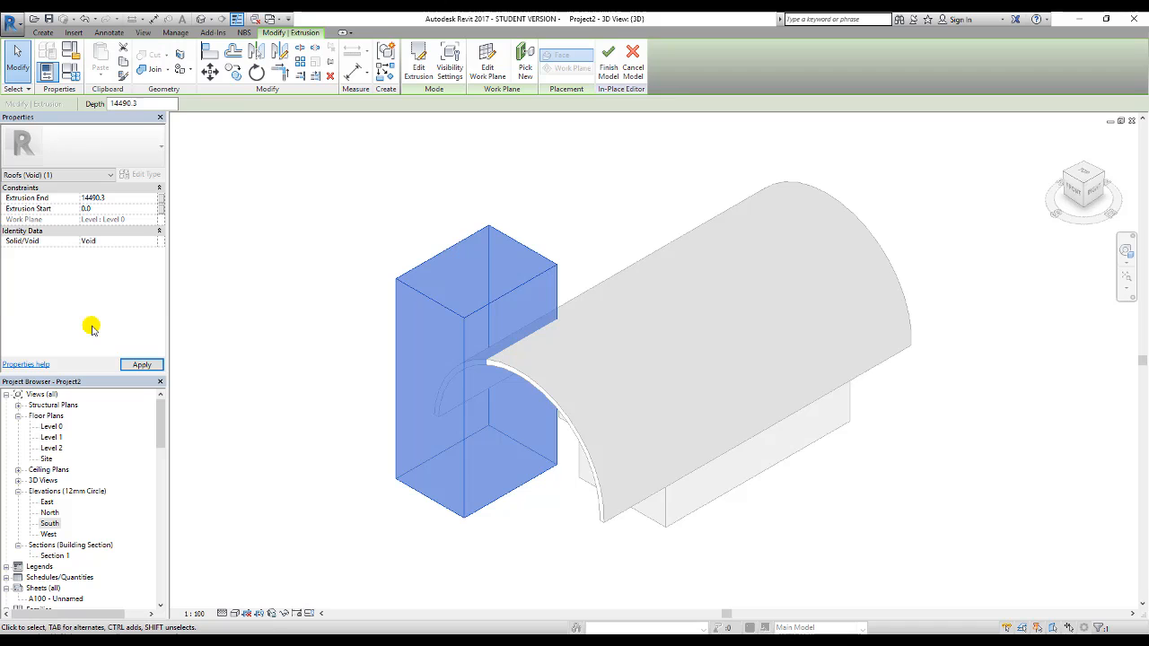
pyautogui.click(142, 365)
pyautogui.click(282, 333)
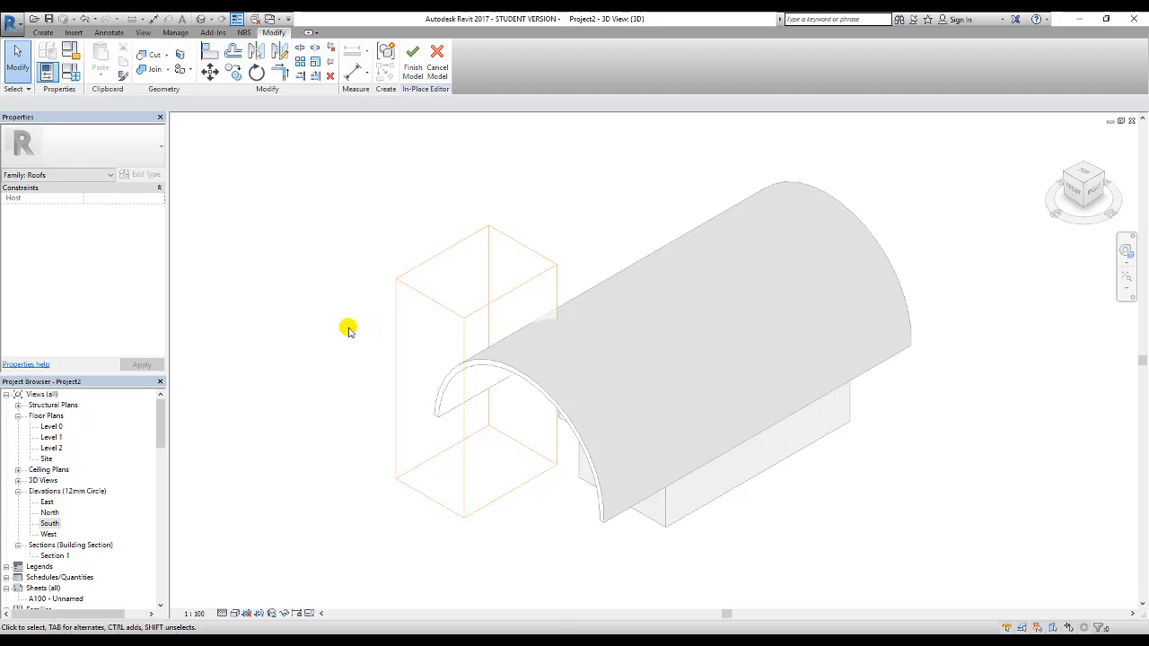
# Cut the curved roof with the void extrusion and finish the in-place model.
pyautogui.keyDown('shift'); pyautogui.moveTo(349, 329); pyautogui.dragTo(551, 325, button='middle'); pyautogui.keyUp('shift')
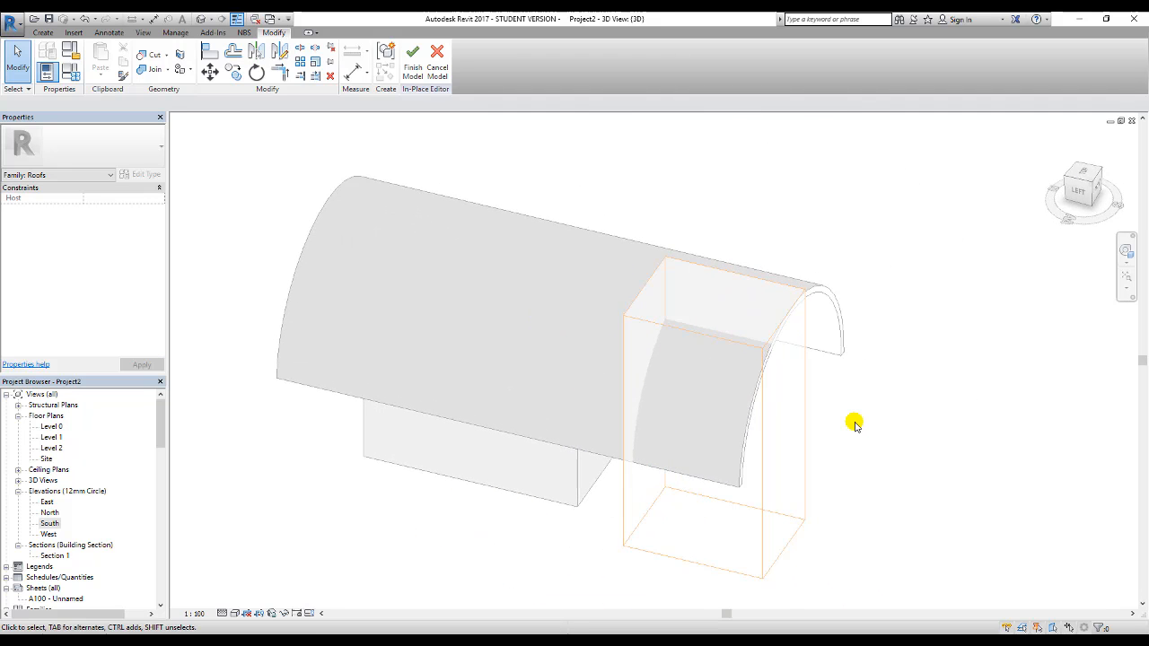
pyautogui.click(153, 59)
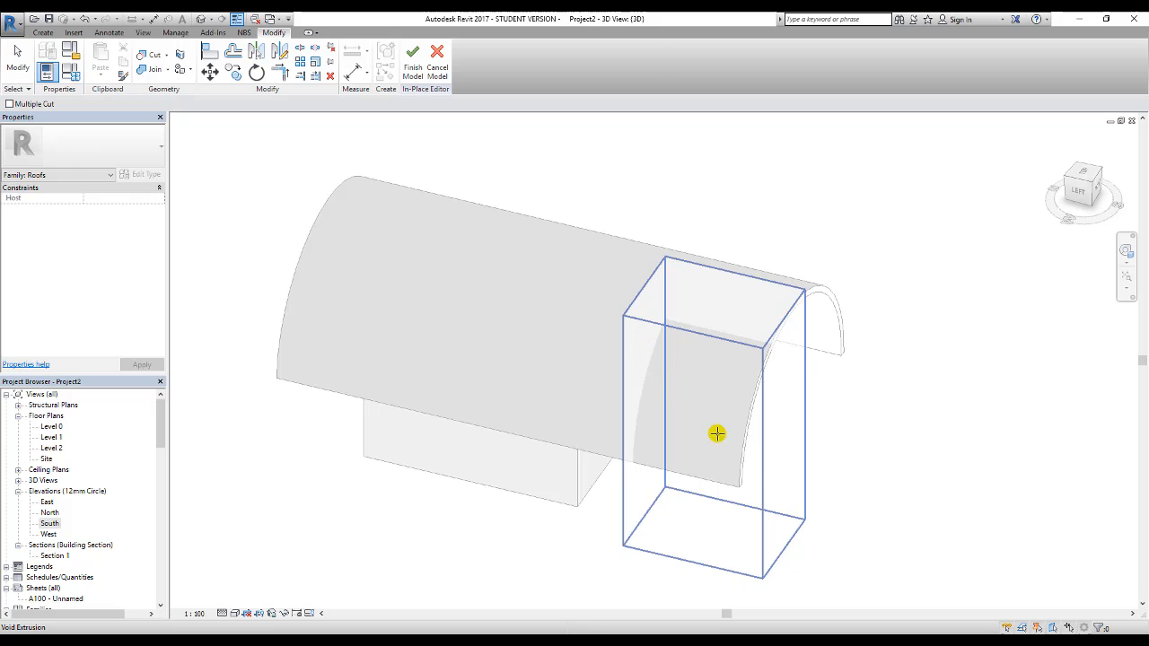
pyautogui.click(736, 344)
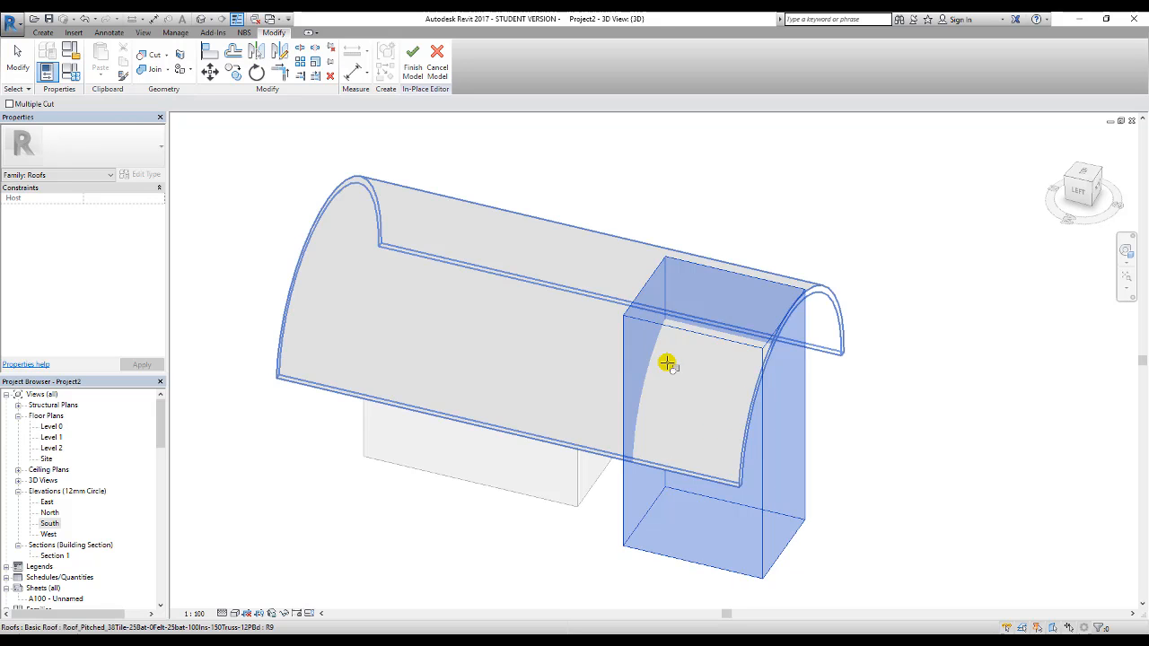
pyautogui.click(598, 423)
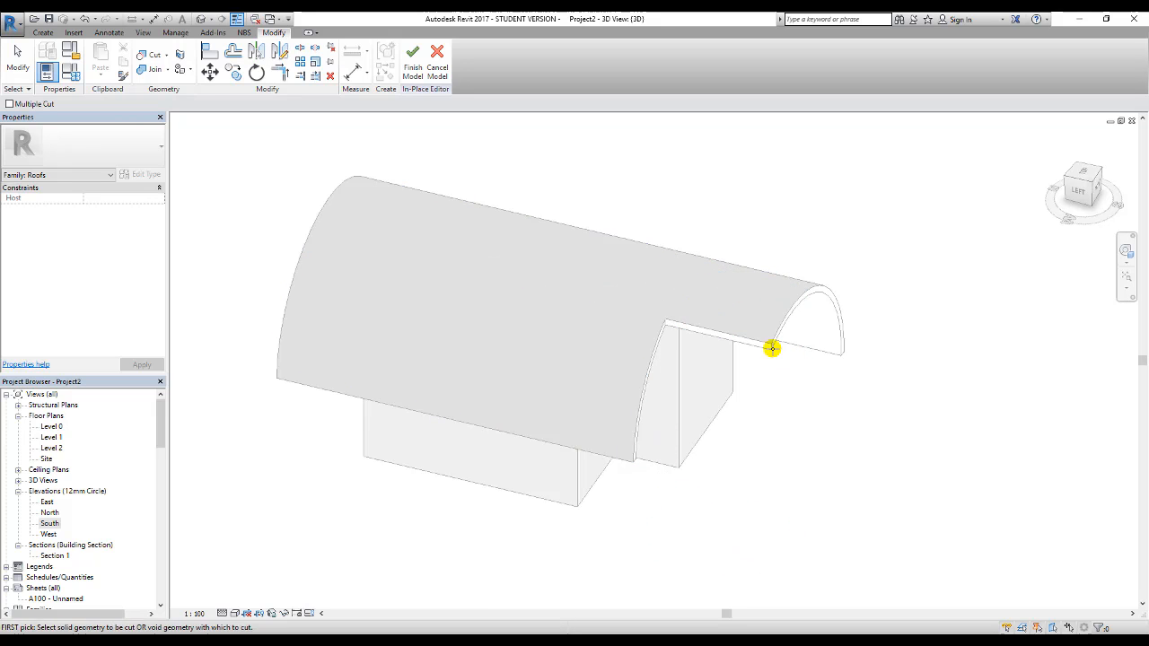
pyautogui.click(17, 68)
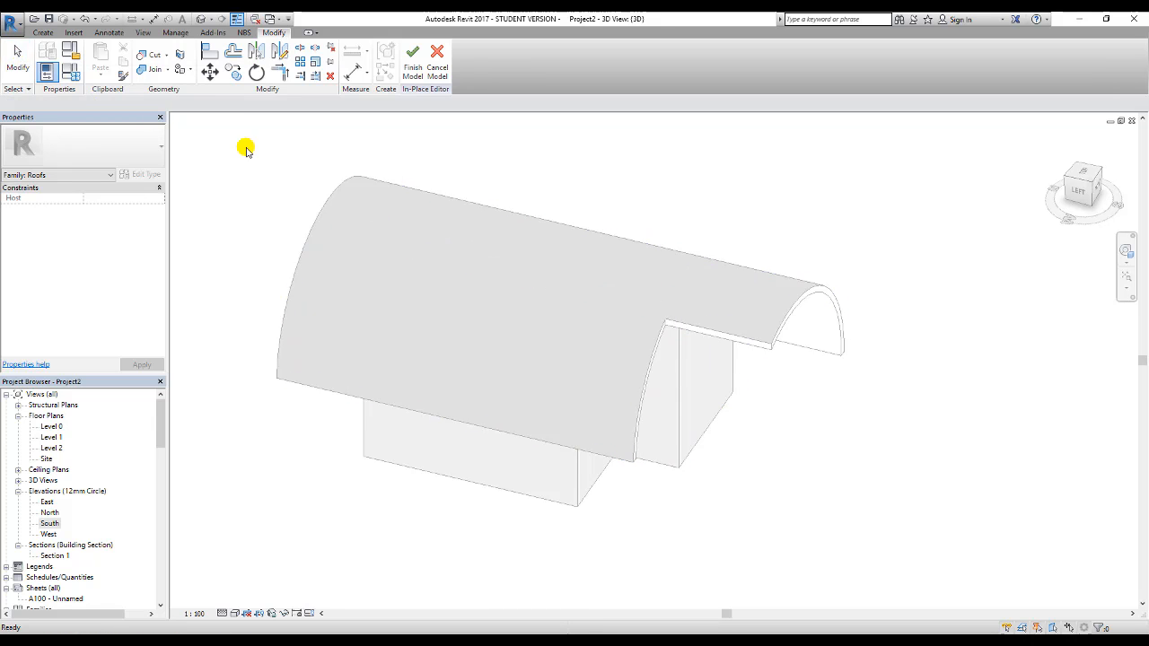
pyautogui.keyDown('shift'); pyautogui.moveTo(717, 360); pyautogui.dragTo(625, 221, button='middle'); pyautogui.keyUp('shift')
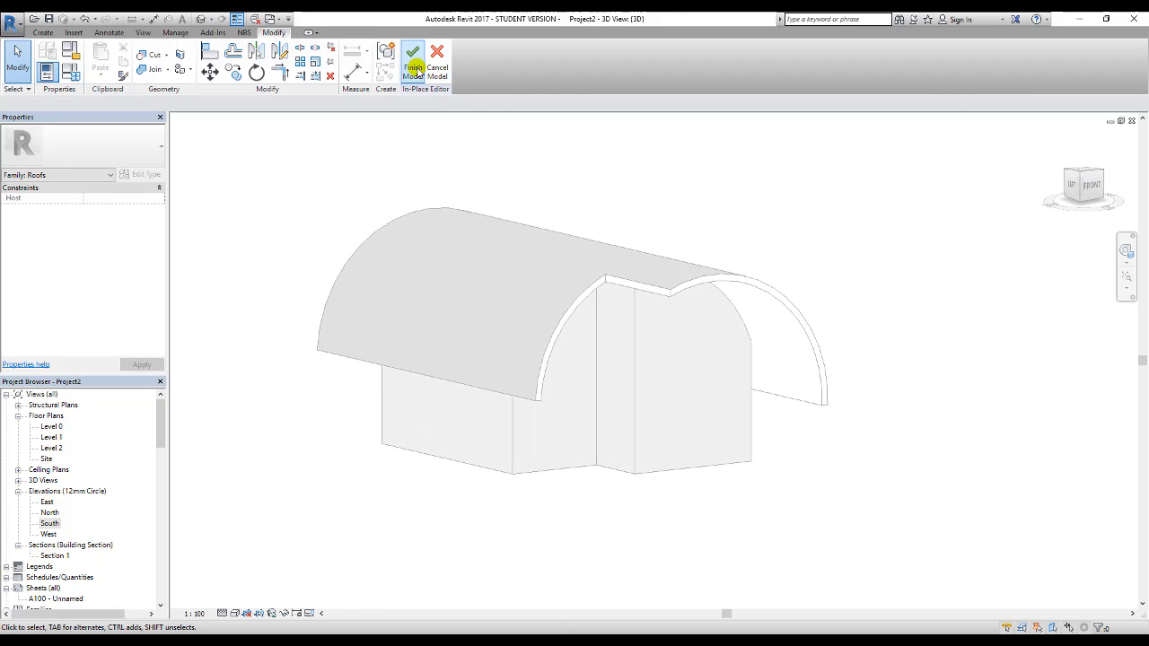
pyautogui.click(415, 69)
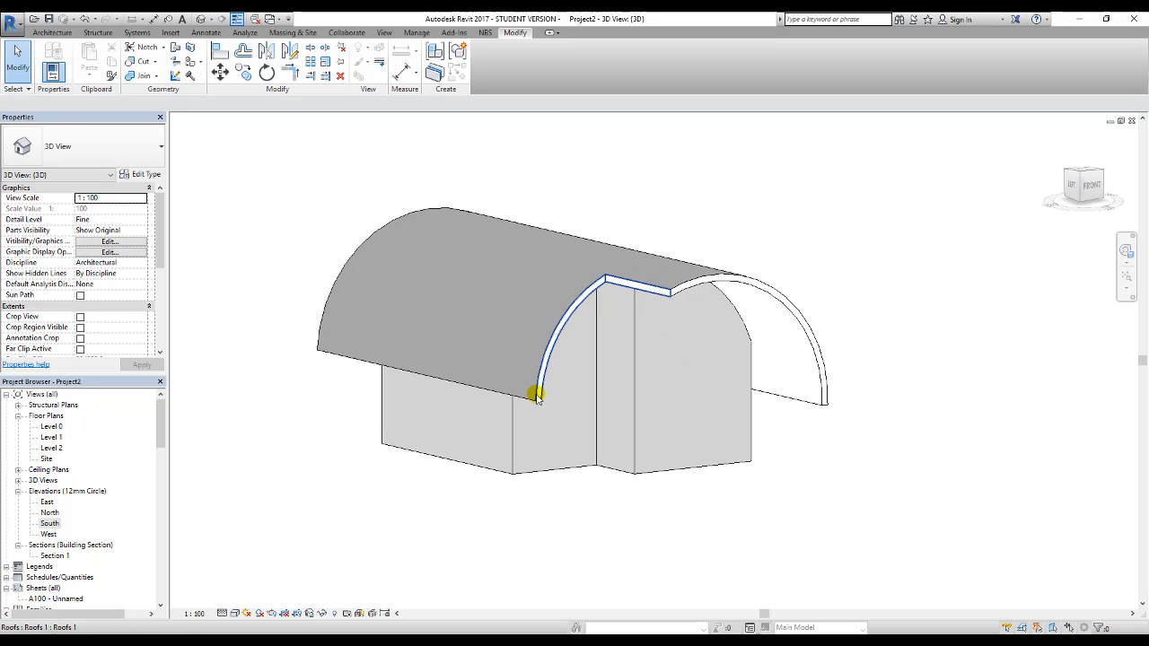
# Edit the in-place void, moving its inner side face outwards and its rear face to about 1800 mm from the recessed wall, and finish the model.
pyautogui.click(621, 275)
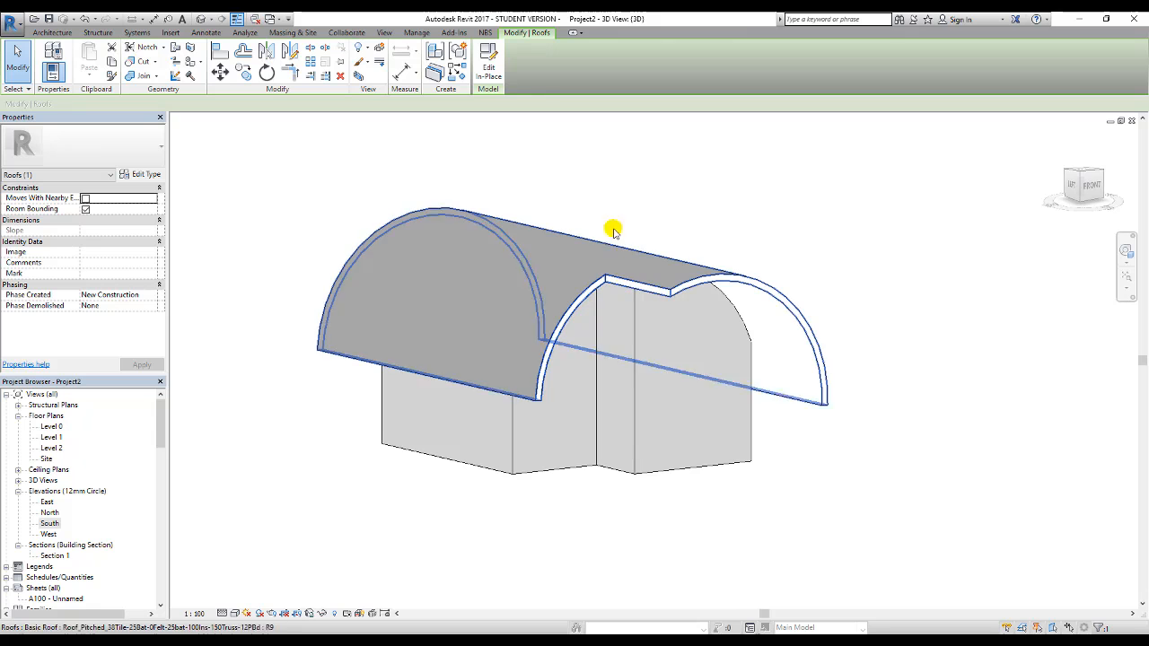
pyautogui.click(490, 56)
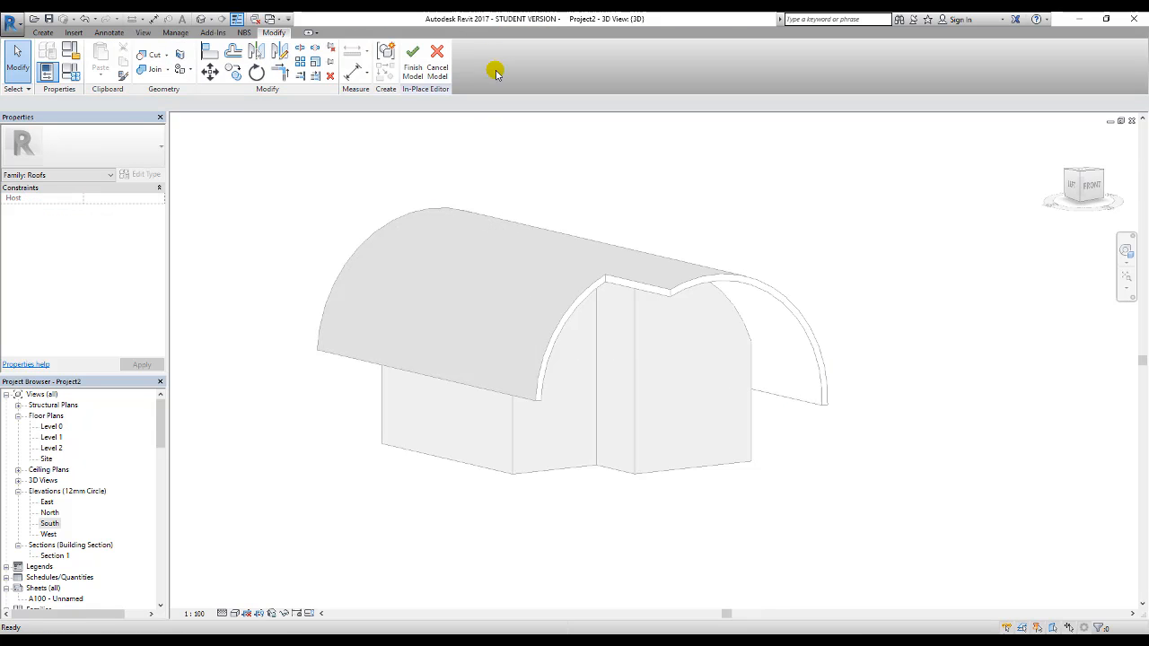
pyautogui.click(634, 283)
pyautogui.moveTo(652, 349); pyautogui.dragTo(639, 349)
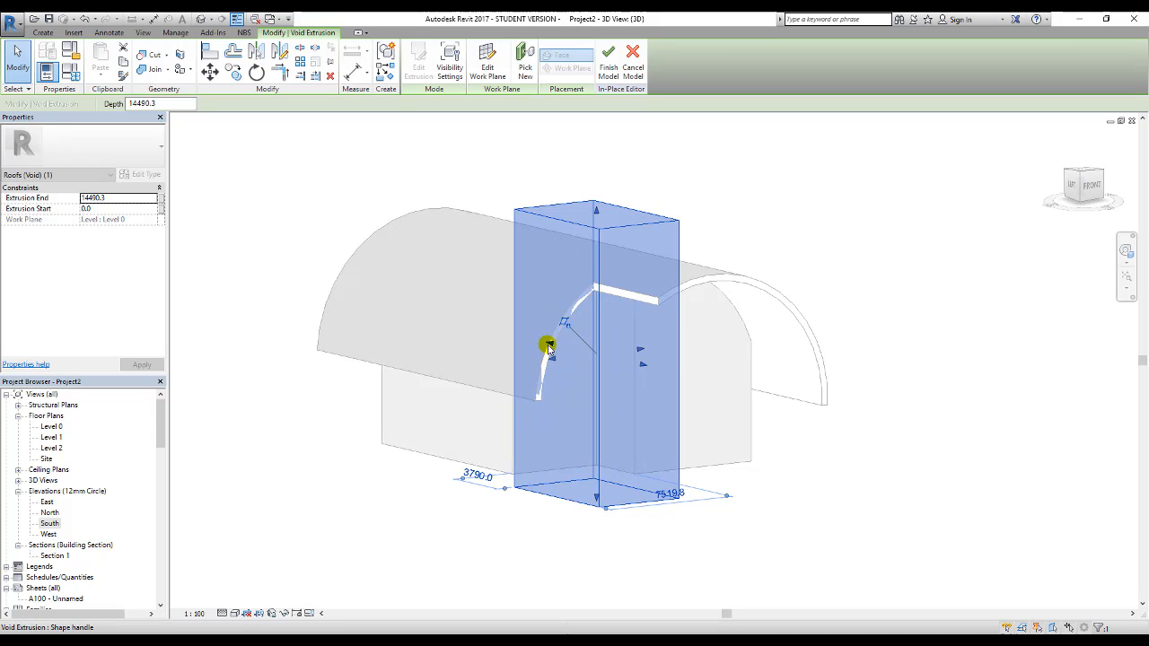
pyautogui.moveTo(548, 344); pyautogui.dragTo(526, 338)
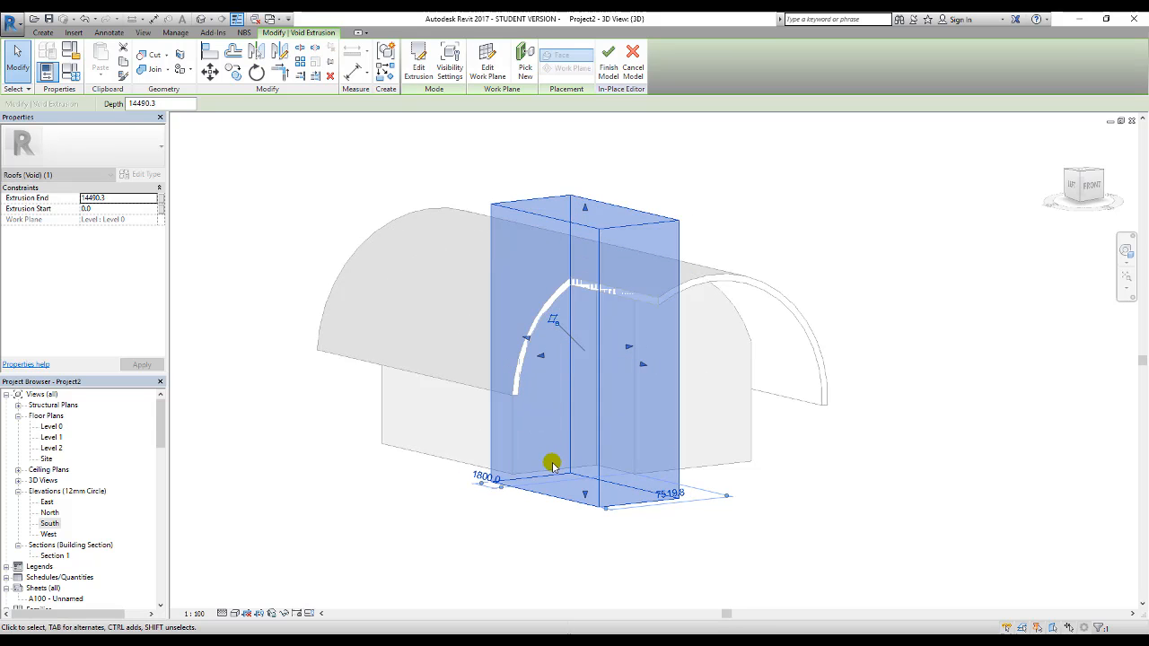
pyautogui.click(608, 56)
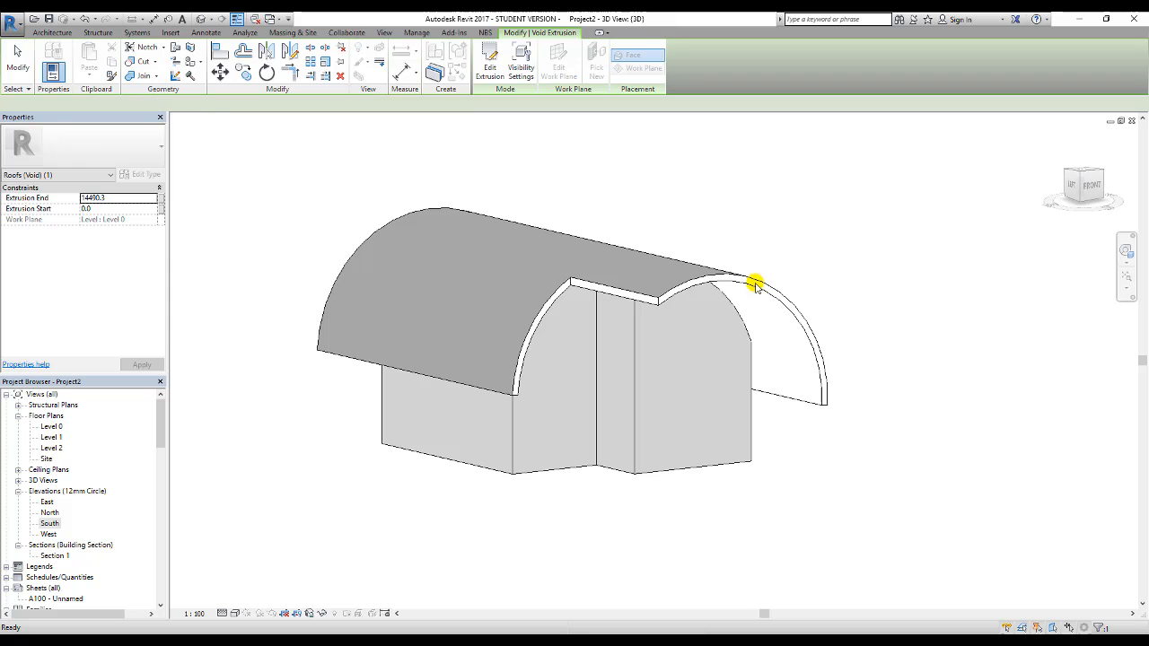
# Start a Standard fascia on the roof, keeping the Profiles_Fascia_Flat : 19x220mm profile in its type properties.
pyautogui.keyDown('shift'); pyautogui.moveTo(569, 377); pyautogui.dragTo(350, 251, button='middle'); pyautogui.keyUp('shift')
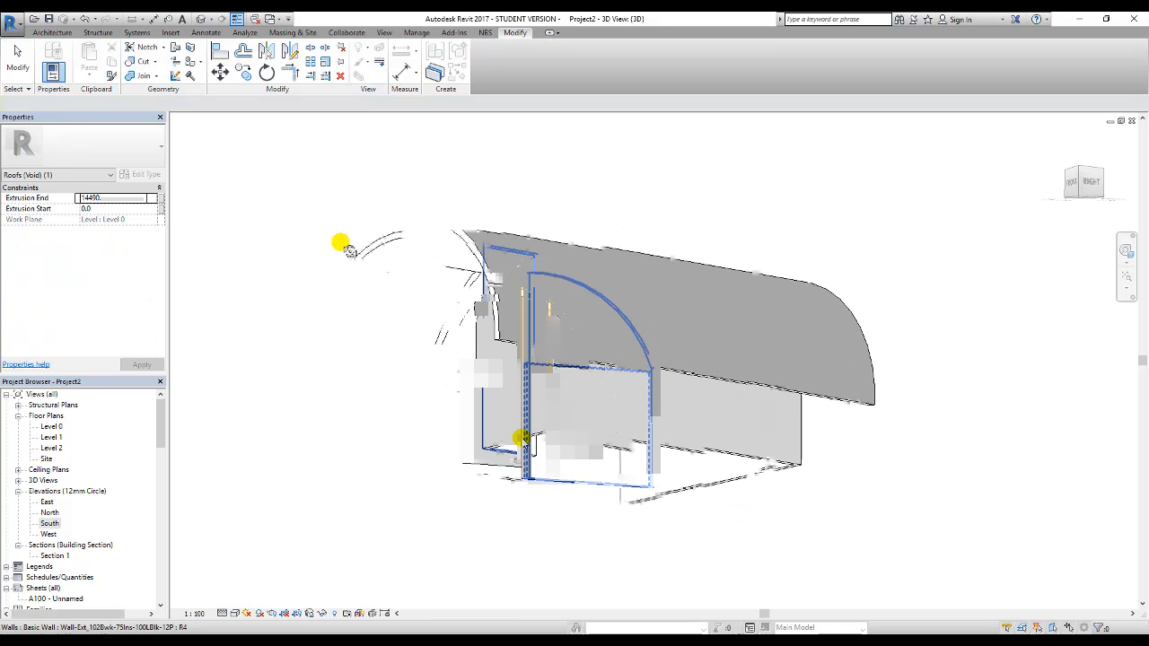
pyautogui.keyDown('shift'); pyautogui.moveTo(350, 251); pyautogui.dragTo(579, 279, button='middle'); pyautogui.keyUp('shift')
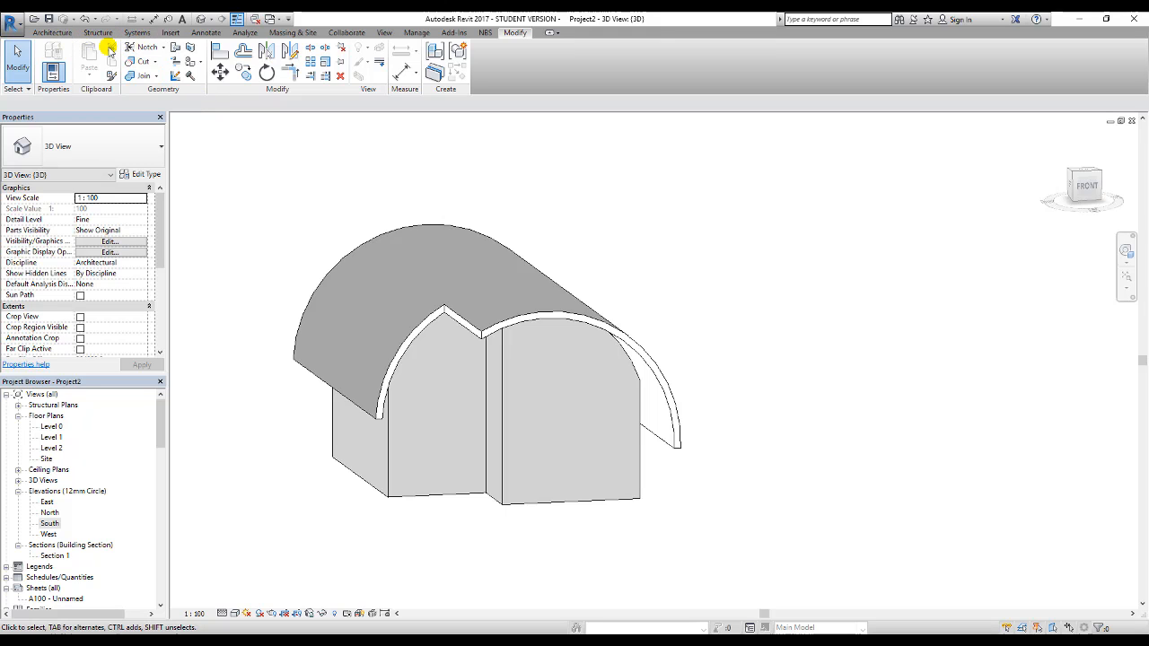
pyautogui.click(52, 33)
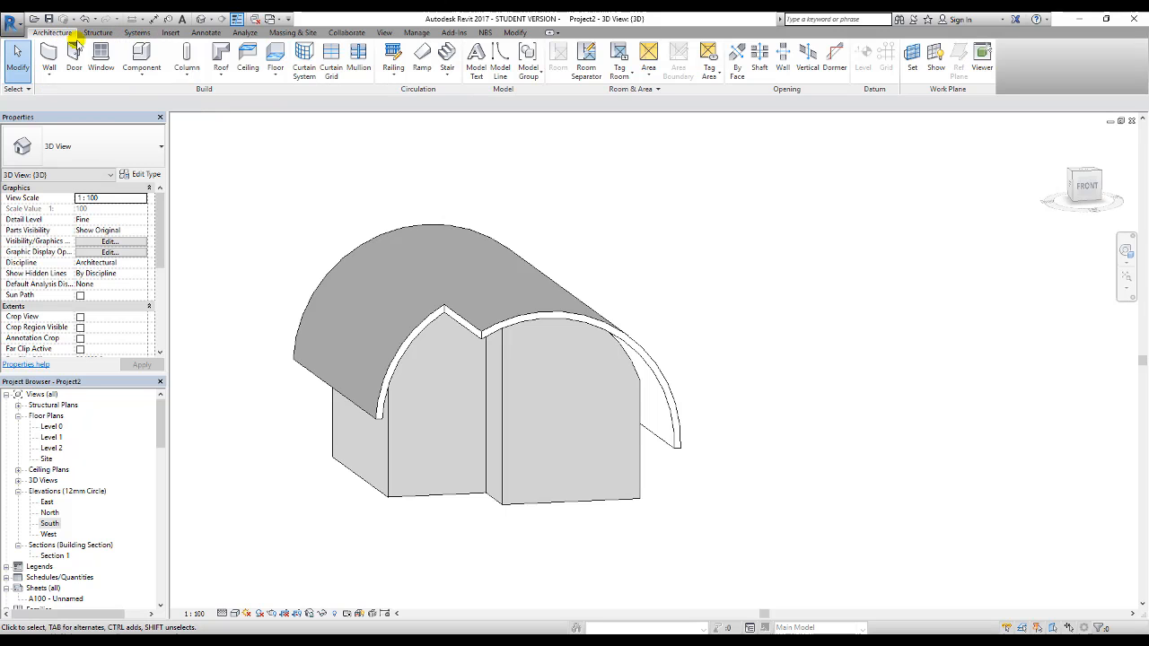
pyautogui.click(220, 72)
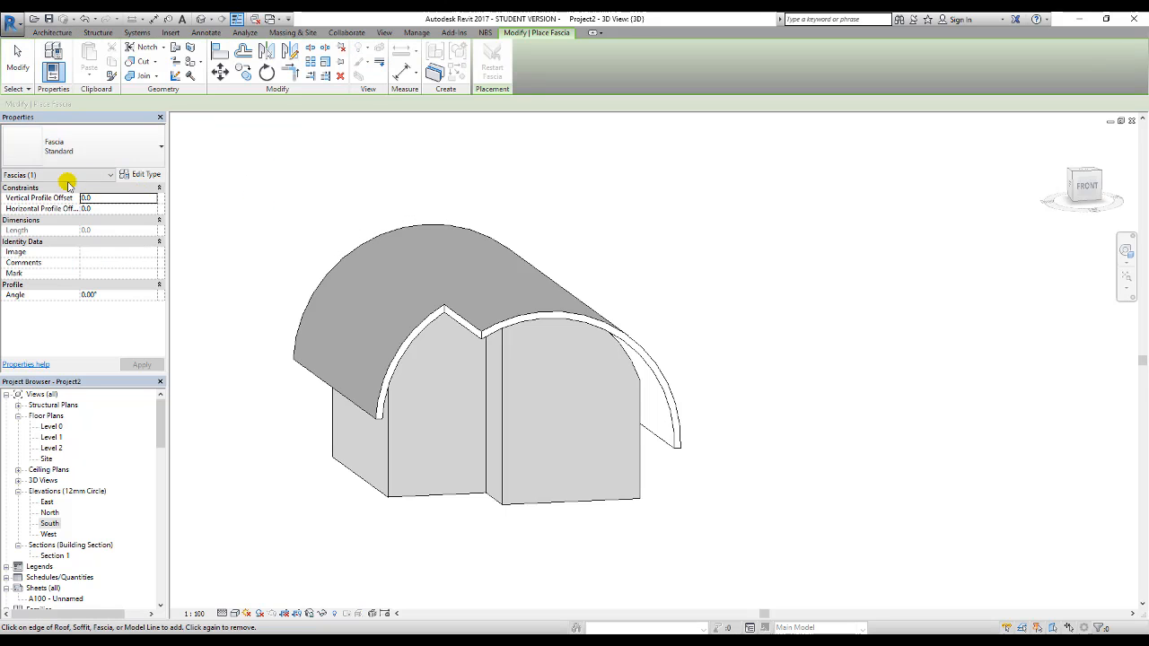
pyautogui.click(152, 158)
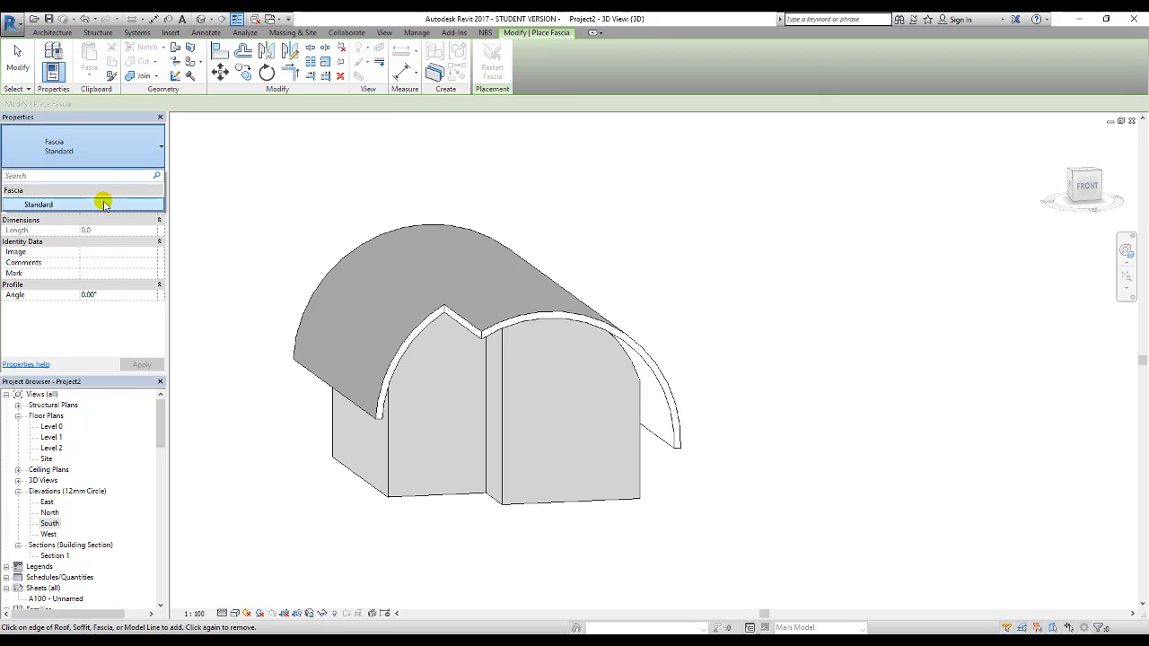
pyautogui.click(145, 157)
pyautogui.click(144, 174)
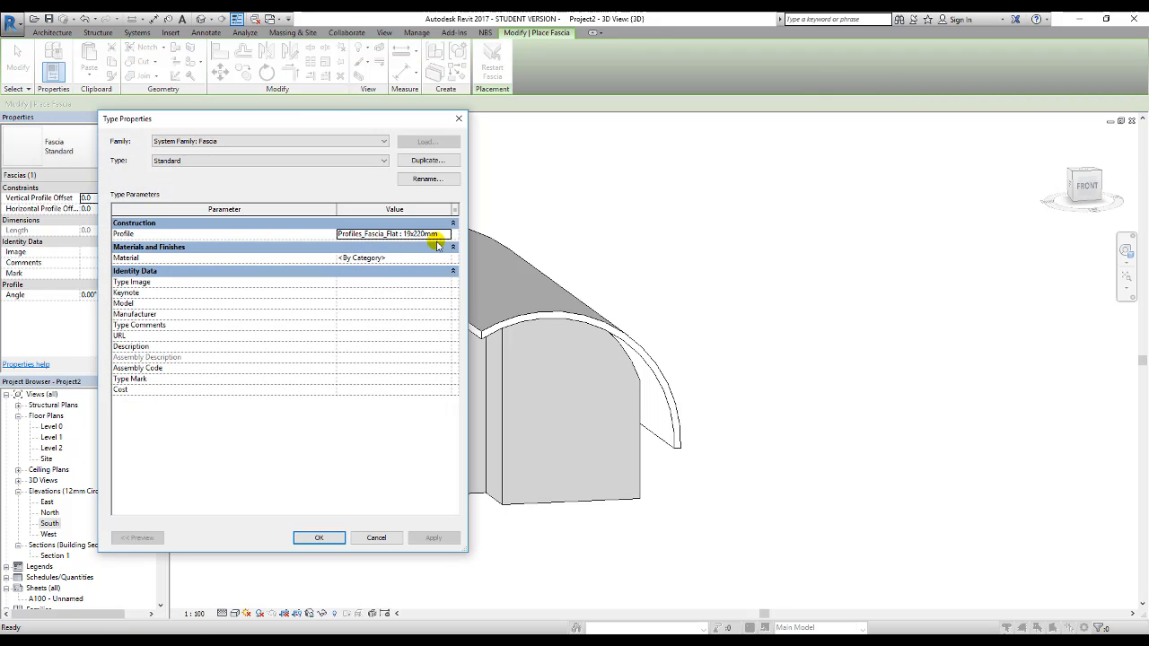
pyautogui.click(318, 539)
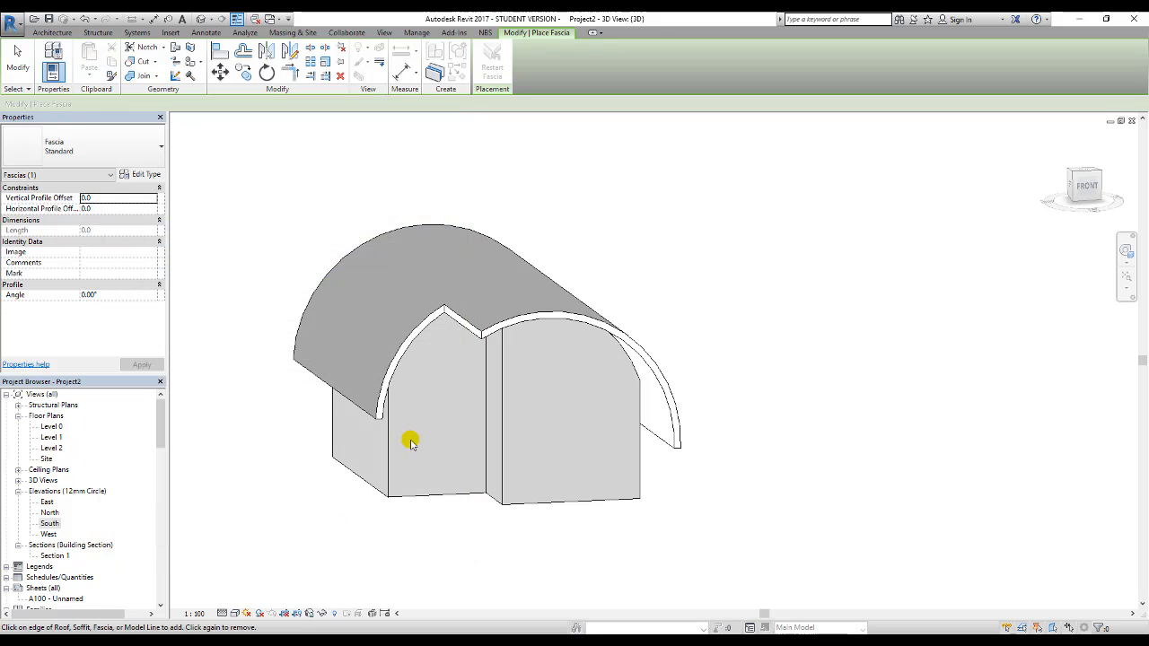
# Try a fascia on the recessed curved edge, then run it along the notch's side edge, the front curved edge and the adjoining straight eave.
pyautogui.click(408, 336)
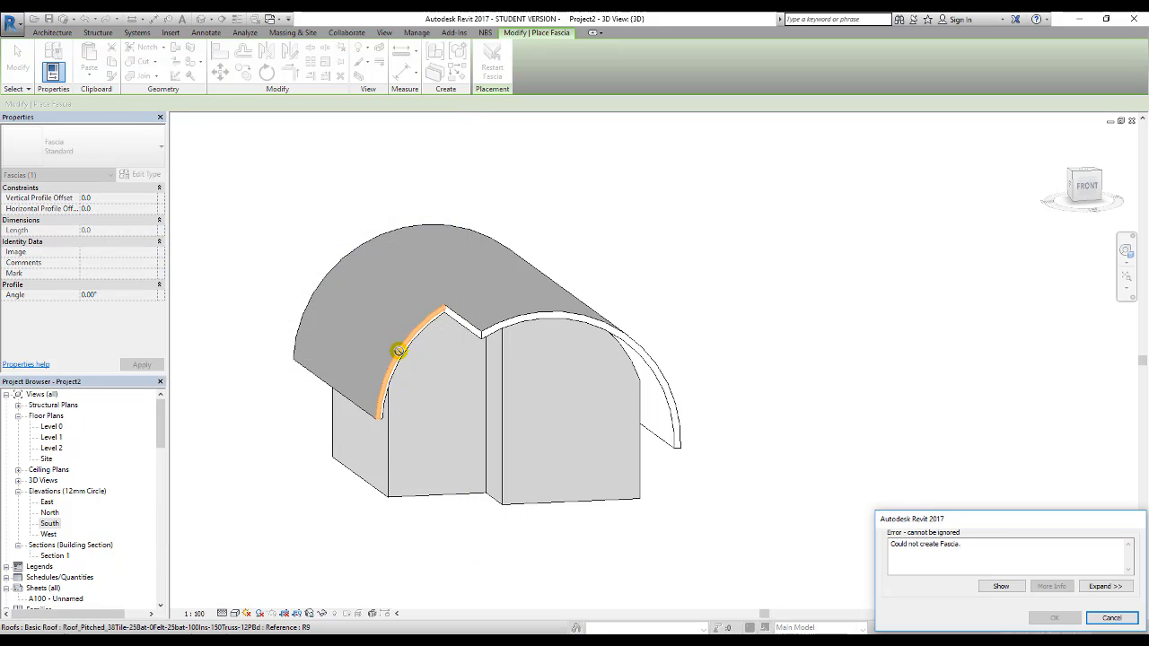
pyautogui.click(1111, 618)
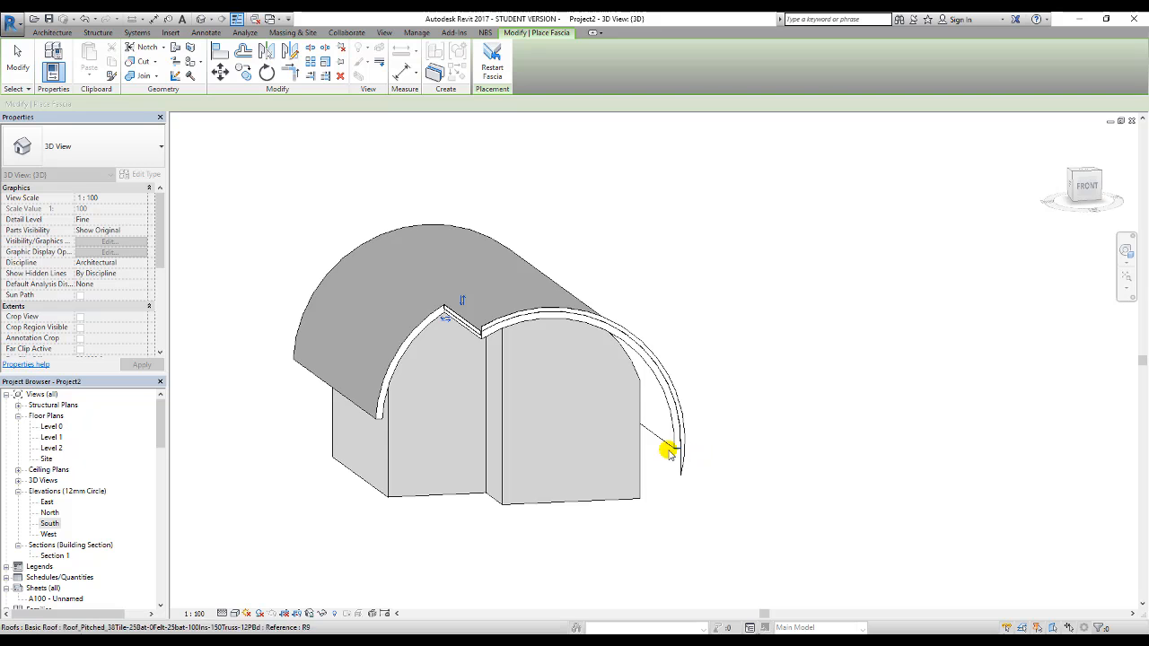
pyautogui.keyDown('shift'); pyautogui.moveTo(670, 453); pyautogui.dragTo(595, 384, button='middle'); pyautogui.keyUp('shift')
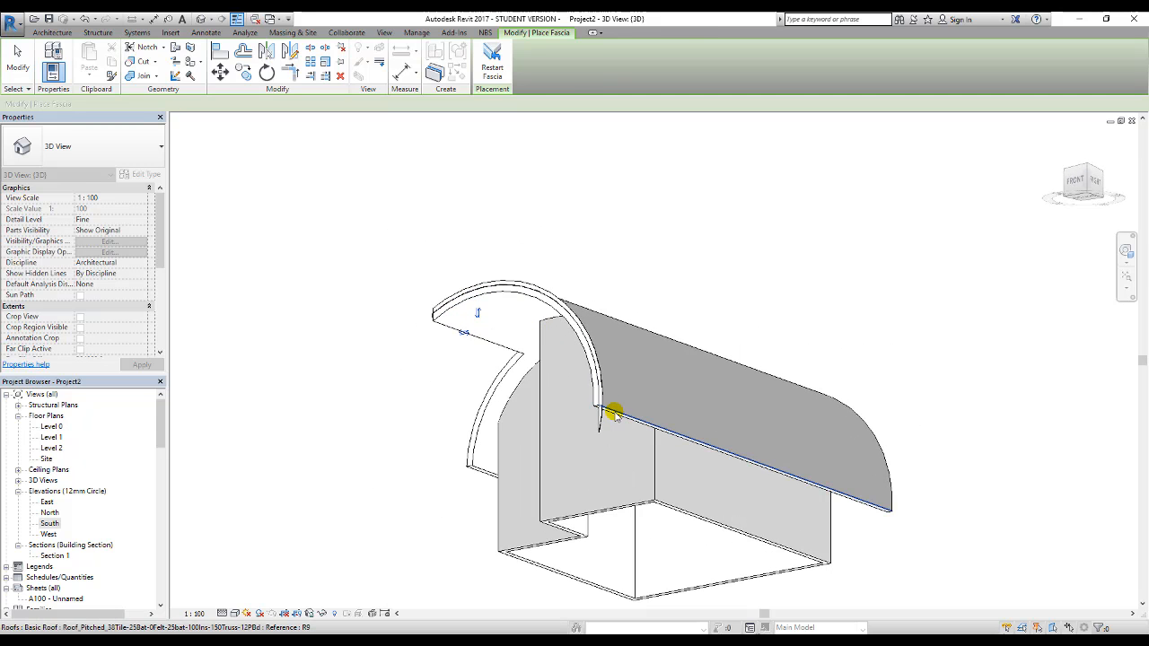
pyautogui.scroll(4, 587, 389)
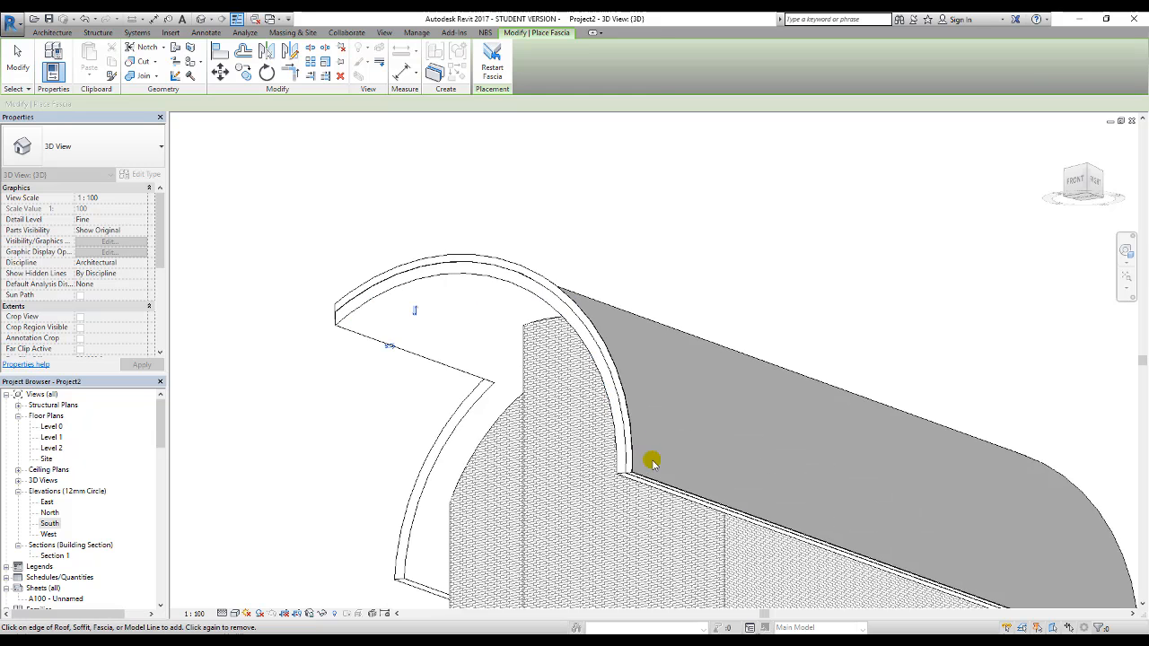
pyautogui.moveTo(654, 464)
pyautogui.keyDown('shift'); pyautogui.mouseDown(button='middle')
pyautogui.moveTo(699, 413)
pyautogui.moveTo(687, 388)
pyautogui.moveTo(728, 494)
pyautogui.moveTo(704, 545)
pyautogui.moveTo(643, 546)
pyautogui.moveTo(643, 472)
pyautogui.mouseUp(button='middle'); pyautogui.keyUp('shift')
pyautogui.scroll(-5, 689, 379)
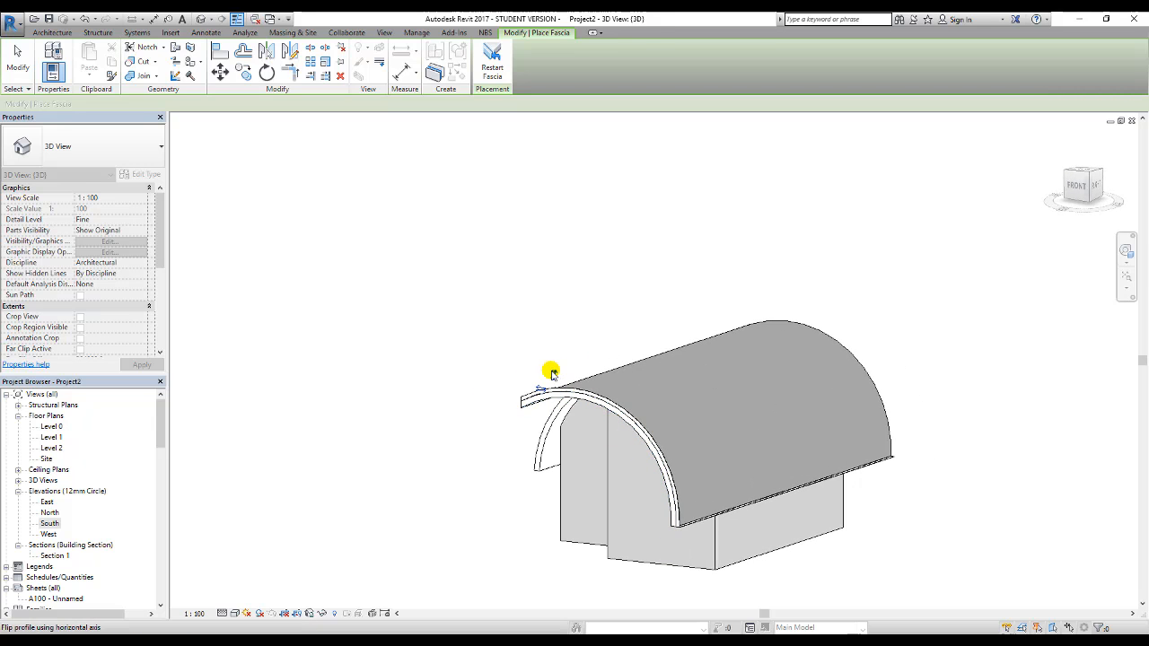
pyautogui.press('Escape')
pyautogui.press('Escape')
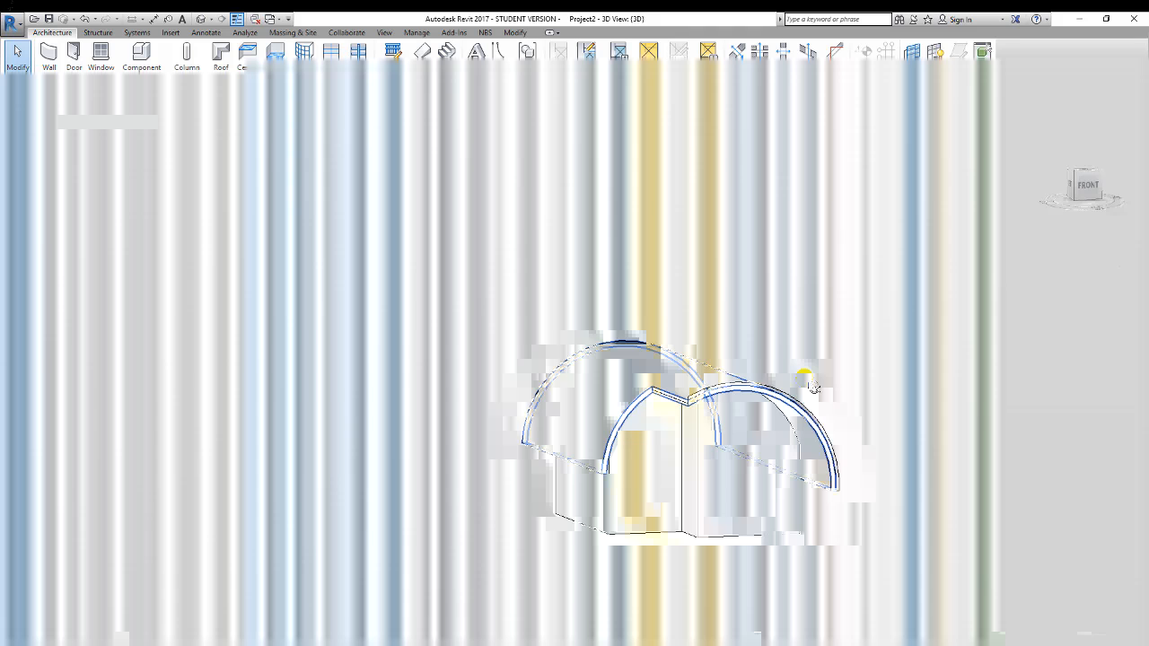
# Edit the curved roof's profile and draw a horizontal line about 5900 mm long outwards from the arc on the notched side.
pyautogui.keyDown('shift'); pyautogui.moveTo(812, 386); pyautogui.dragTo(807, 384, button='middle'); pyautogui.keyUp('shift')
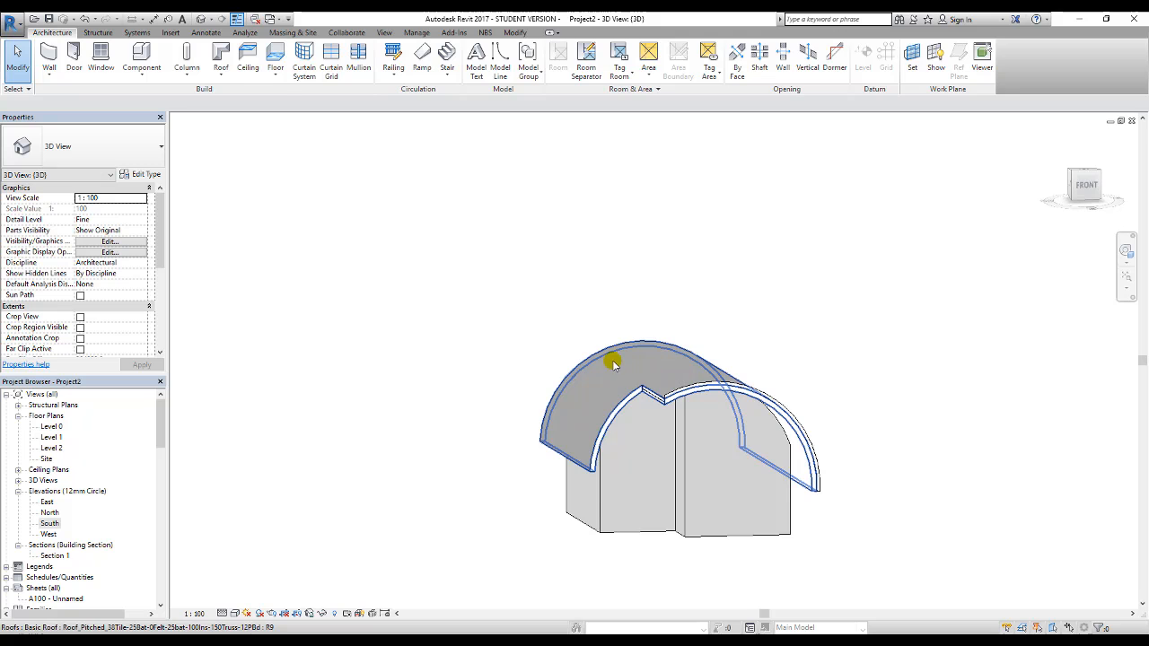
pyautogui.click(614, 363)
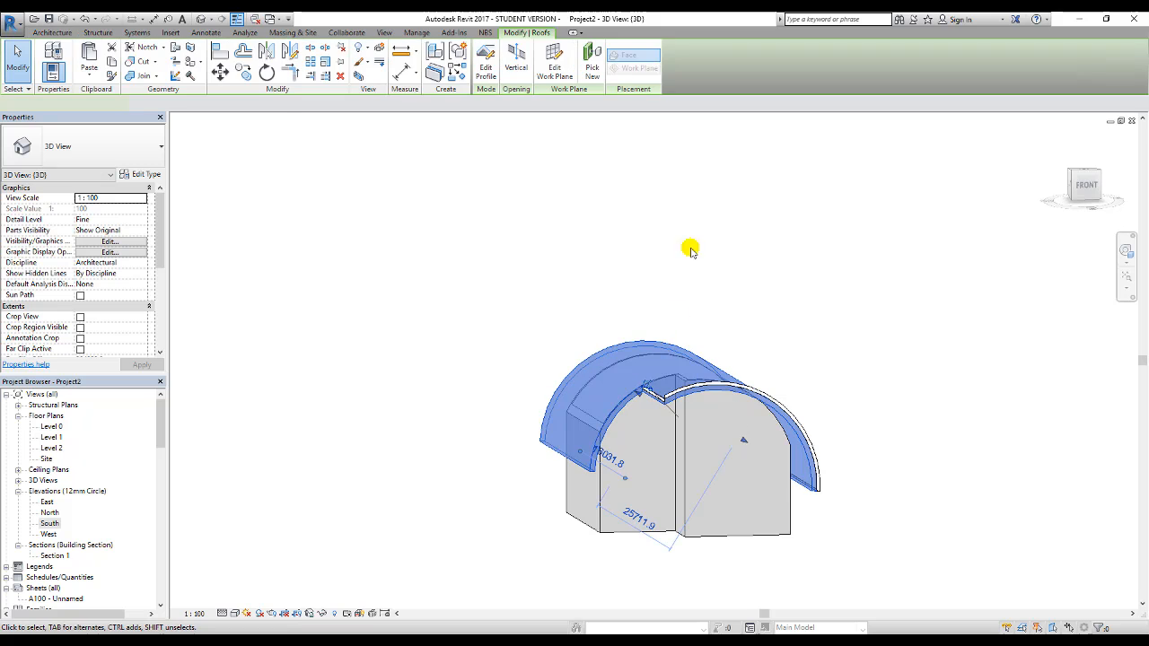
pyautogui.click(485, 63)
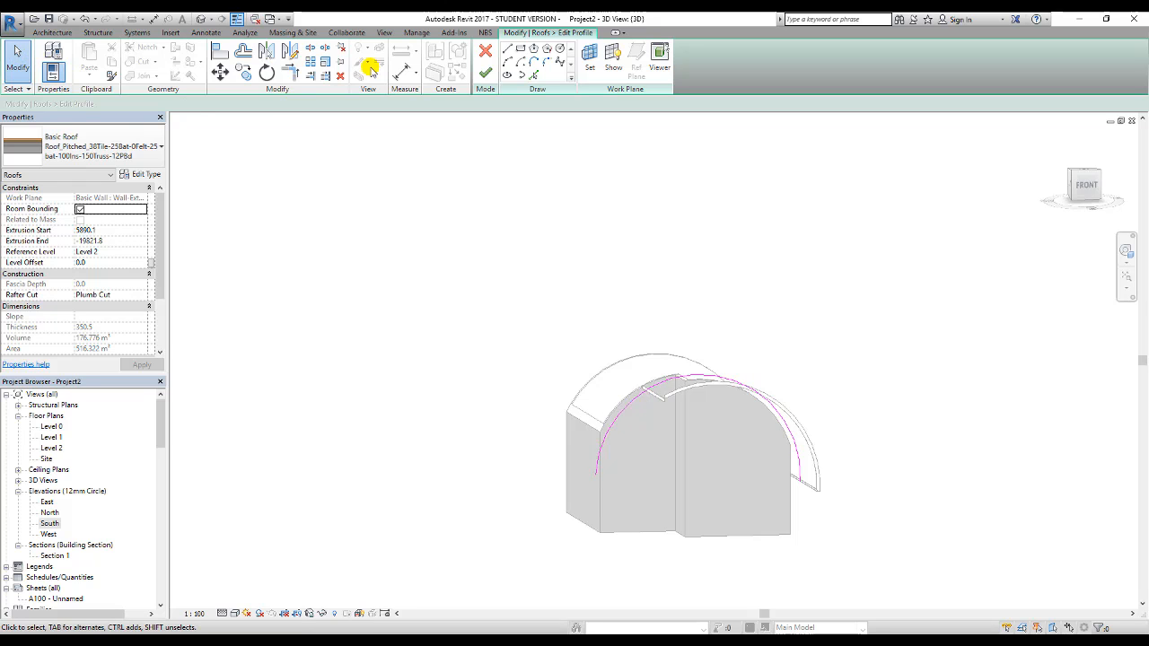
pyautogui.click(507, 51)
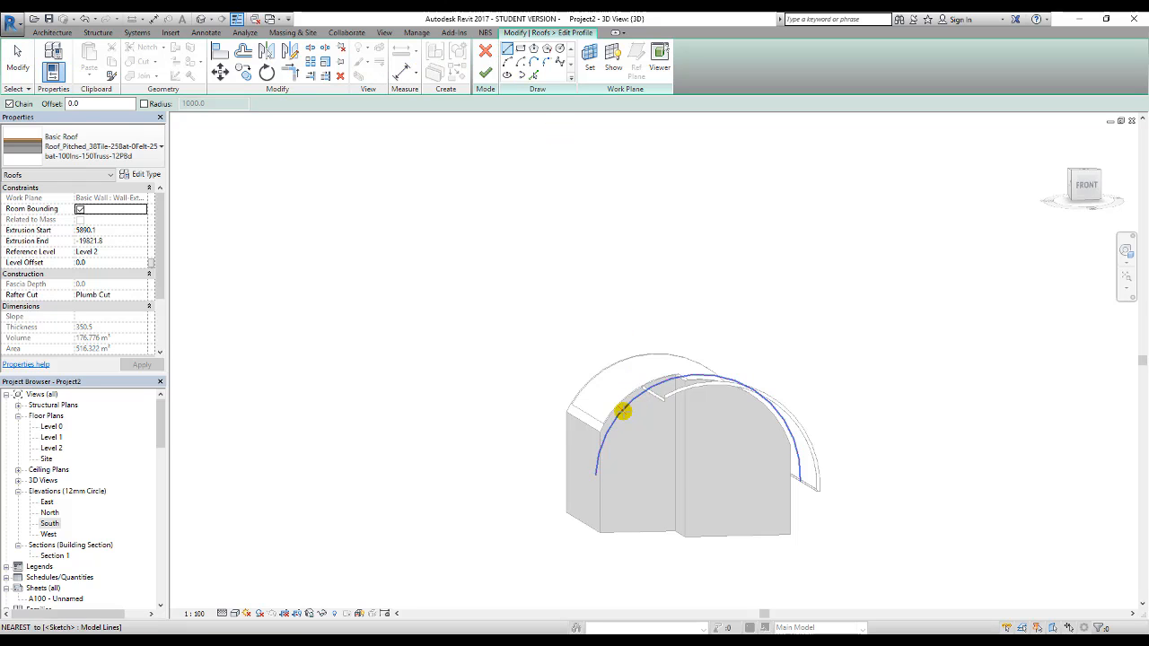
pyautogui.click(626, 409)
pyautogui.click(535, 414)
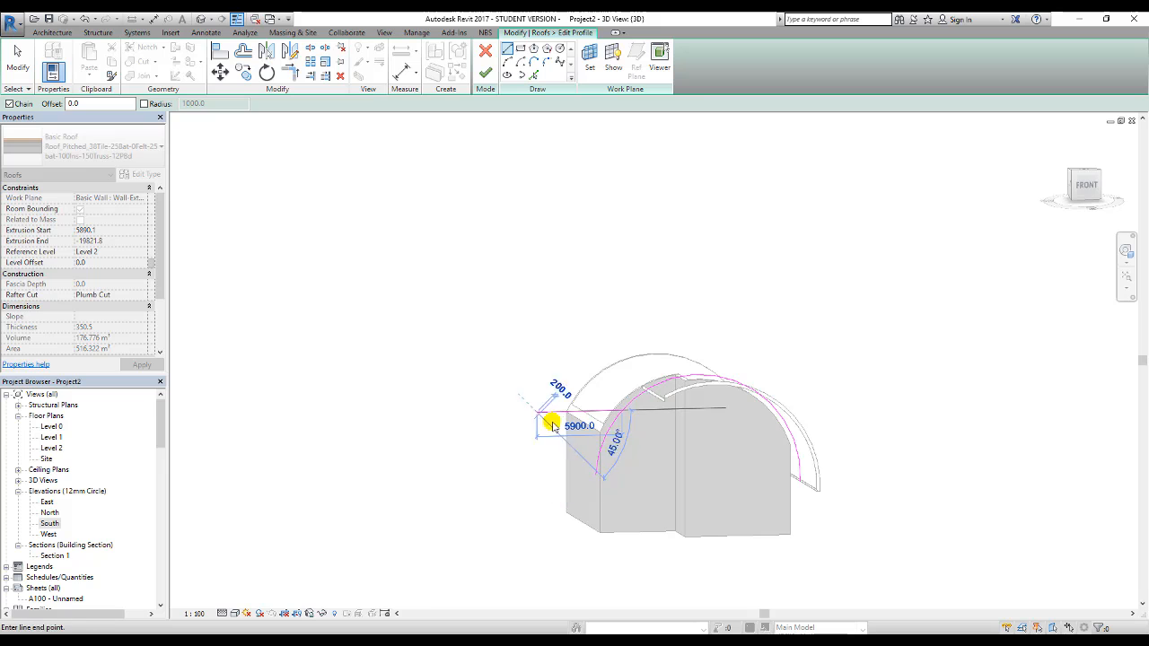
pyautogui.press('Escape')
# Trim the horizontal line and the arc to a corner, keeping the arc's upper part, and finish the roof profile.
pyautogui.click(291, 74)
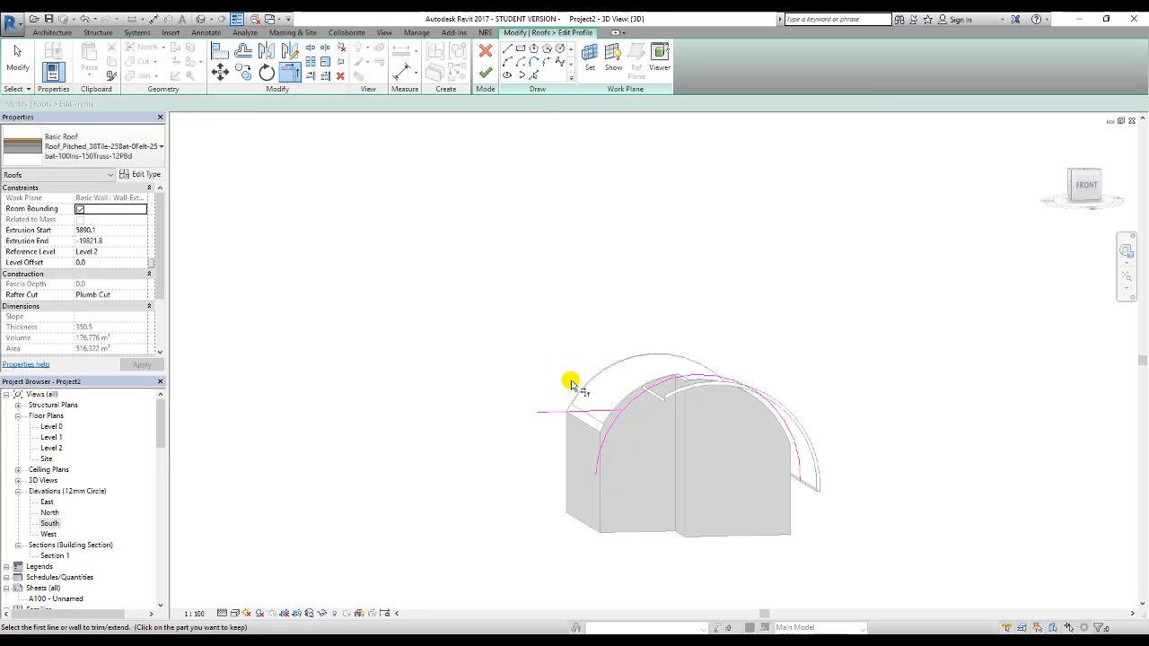
pyautogui.click(590, 412)
pyautogui.click(638, 403)
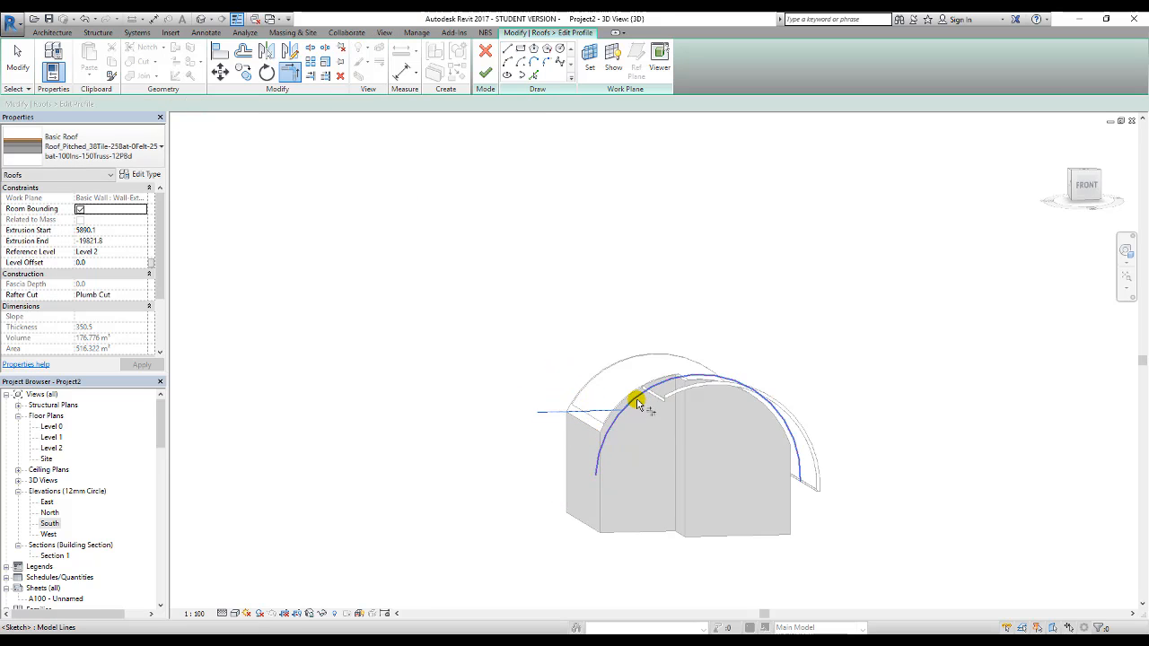
pyautogui.press('Escape')
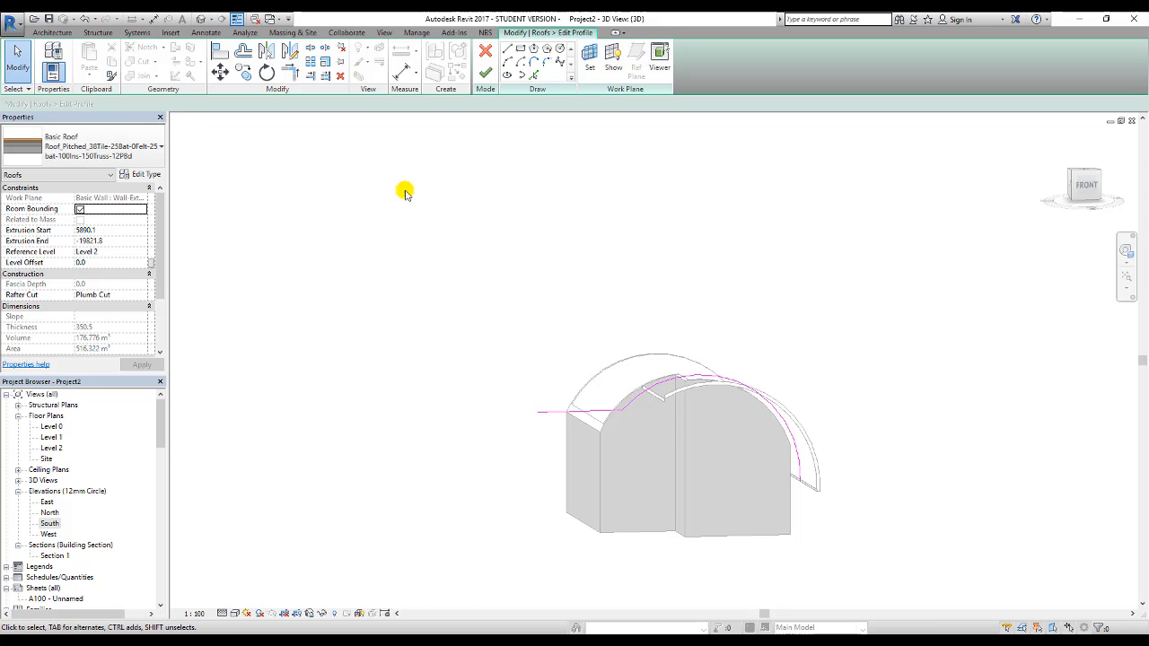
pyautogui.keyDown('shift'); pyautogui.moveTo(596, 331); pyautogui.dragTo(615, 182, button='middle'); pyautogui.keyUp('shift')
pyautogui.click(489, 75)
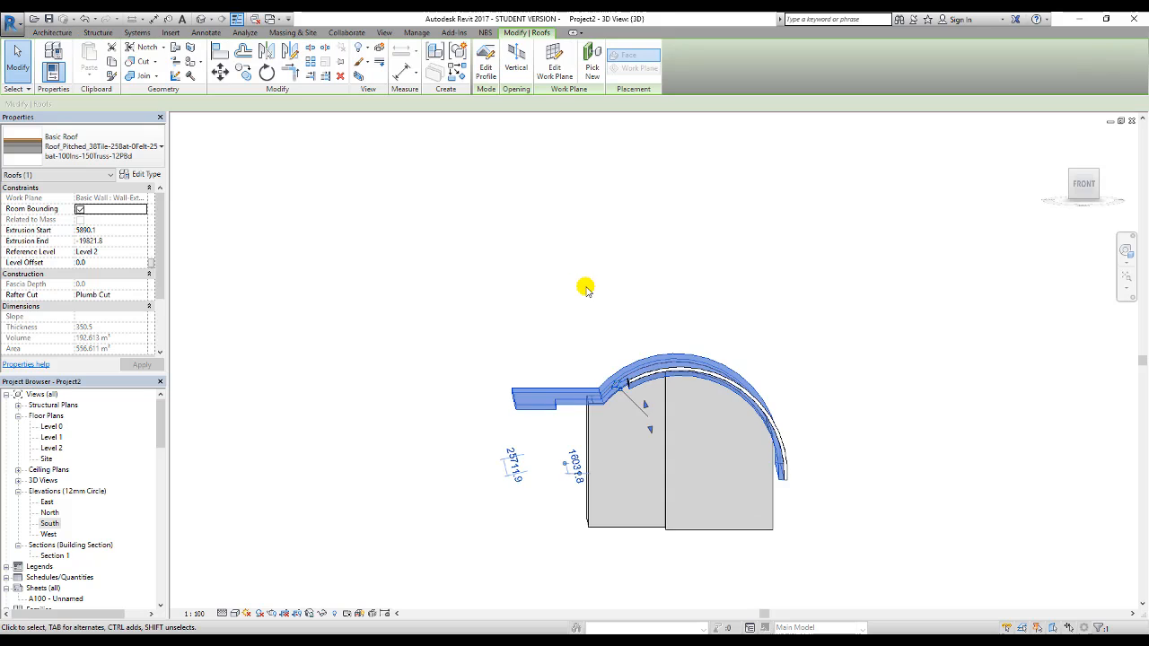
pyautogui.keyDown('shift'); pyautogui.moveTo(587, 287); pyautogui.dragTo(736, 575, button='middle'); pyautogui.keyUp('shift')
pyautogui.click(370, 315)
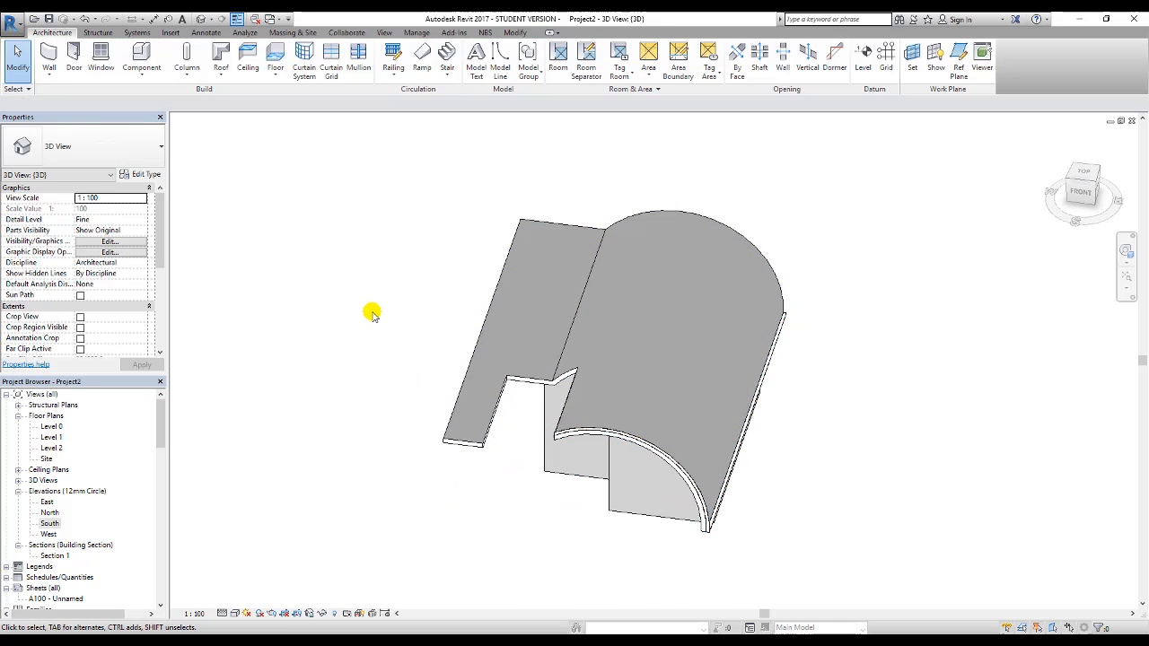
pyautogui.keyDown('shift'); pyautogui.moveTo(371, 313); pyautogui.dragTo(497, 231, button='middle'); pyautogui.keyUp('shift')
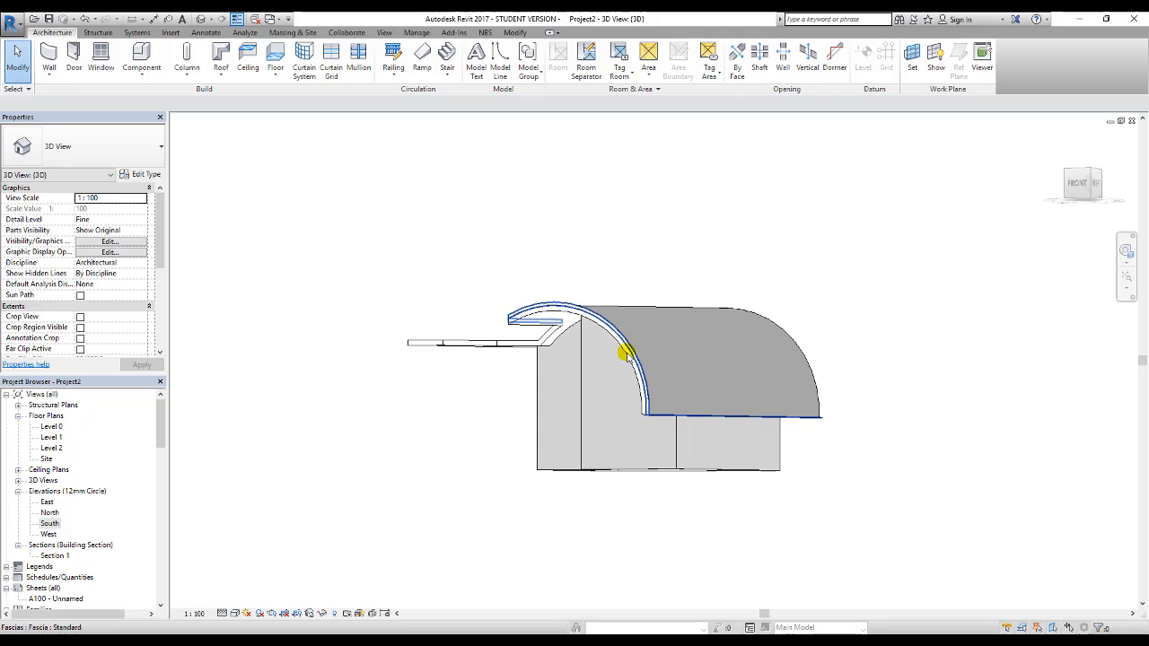
pyautogui.press('Tab')
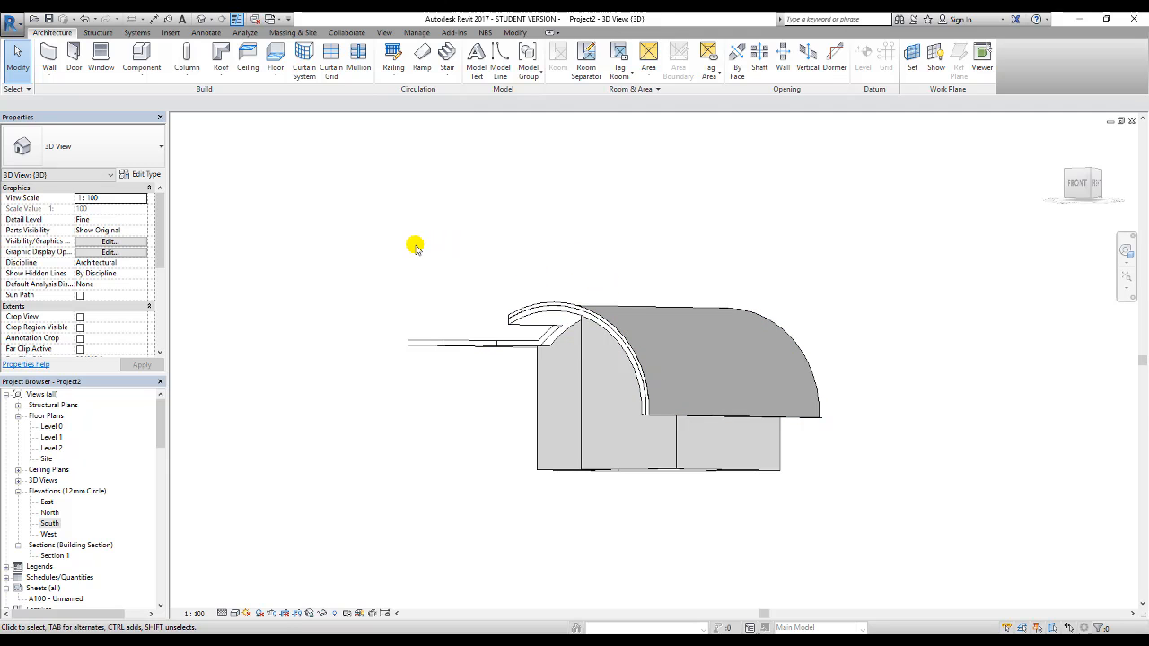
pyautogui.click(561, 308)
pyautogui.click(744, 266)
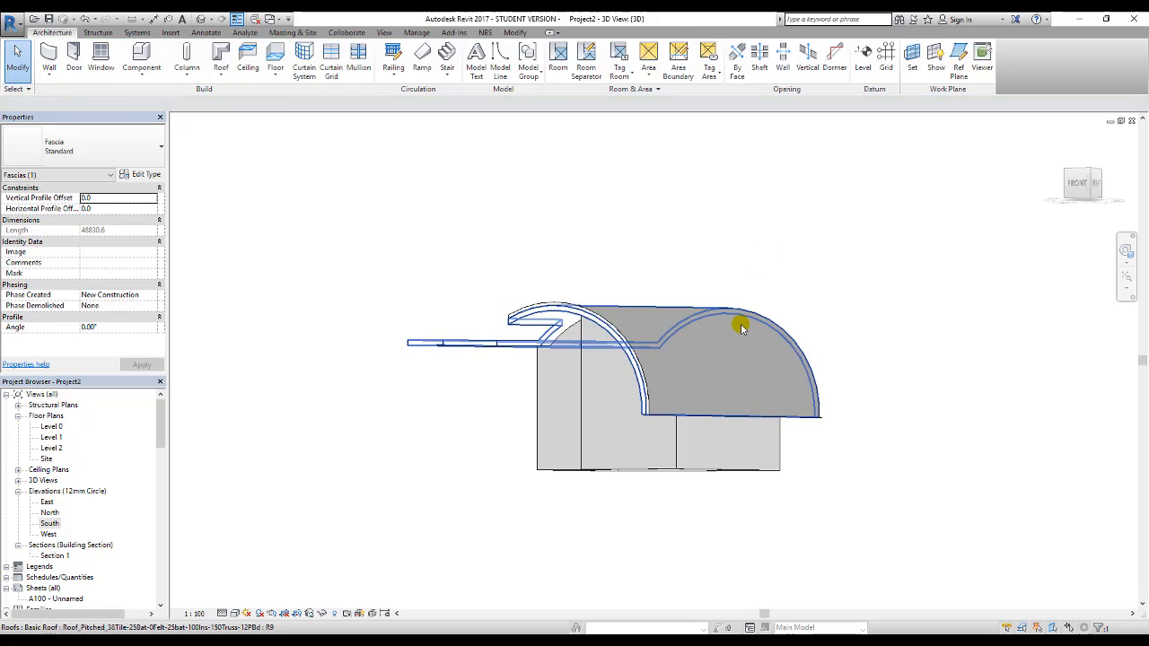
# Examine the roof type's layer assembly and the graphics settings of its Roofing, Tile material, closing the dialogs without changes.
pyautogui.click(739, 323)
pyautogui.click(142, 173)
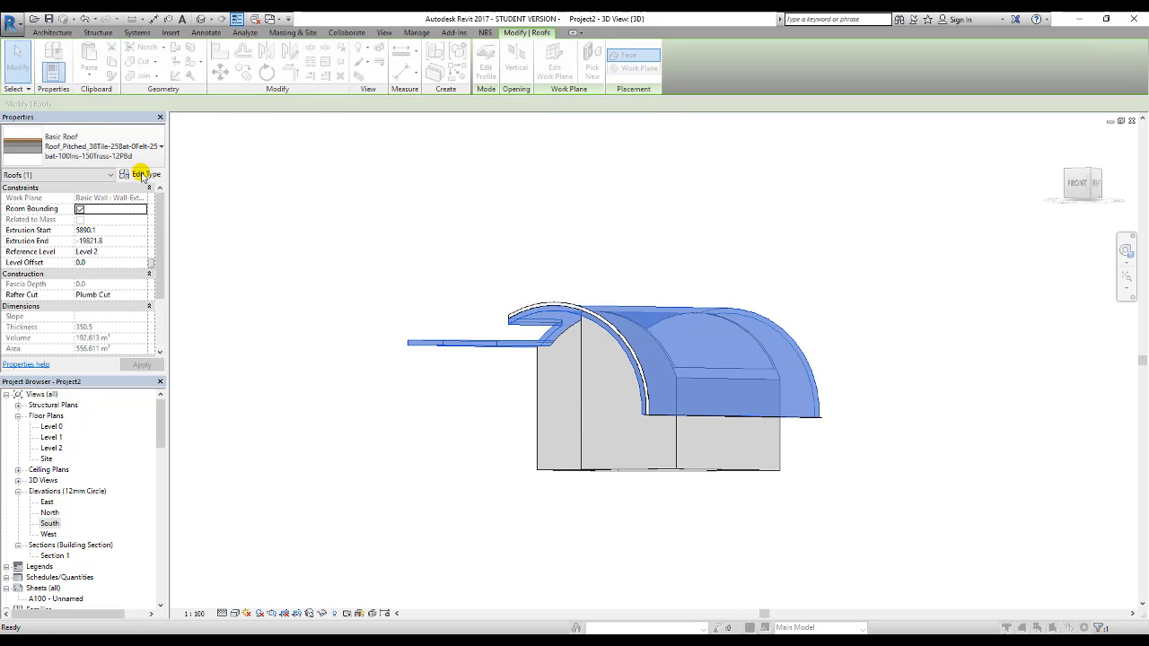
pyautogui.click(404, 233)
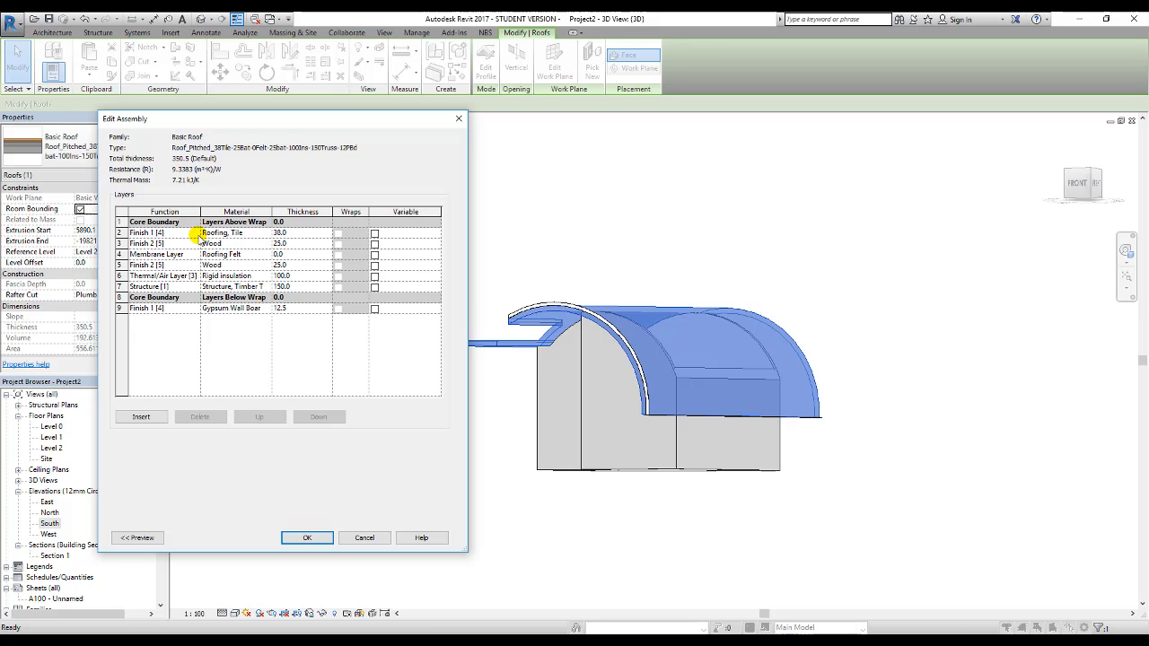
pyautogui.click(233, 233)
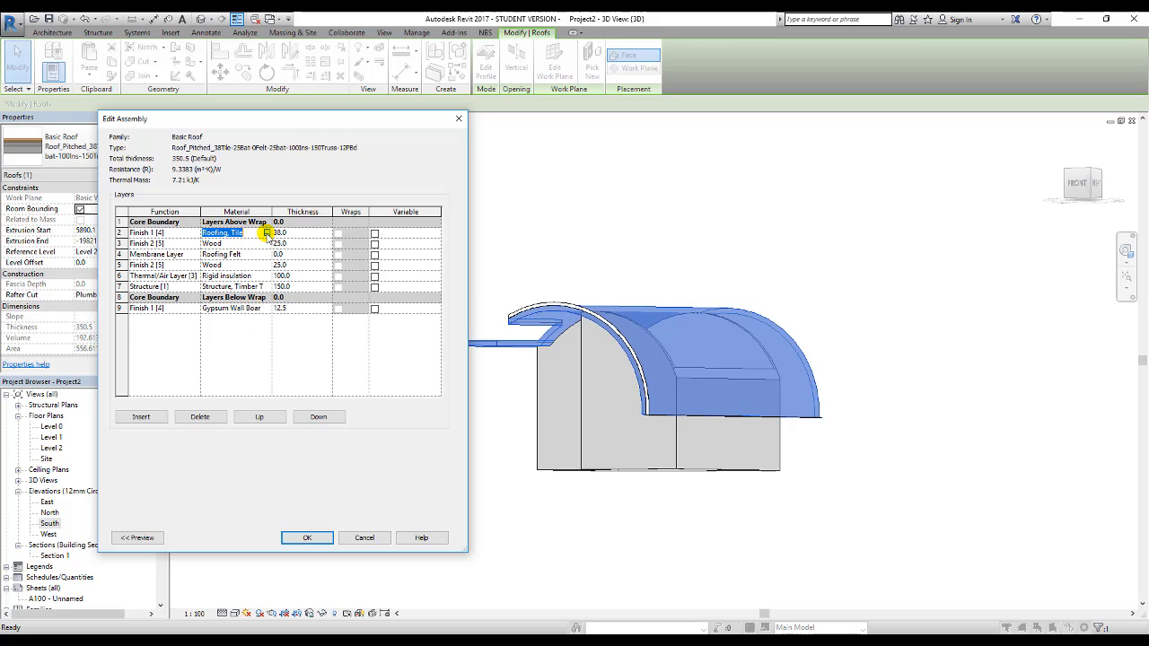
pyautogui.click(266, 234)
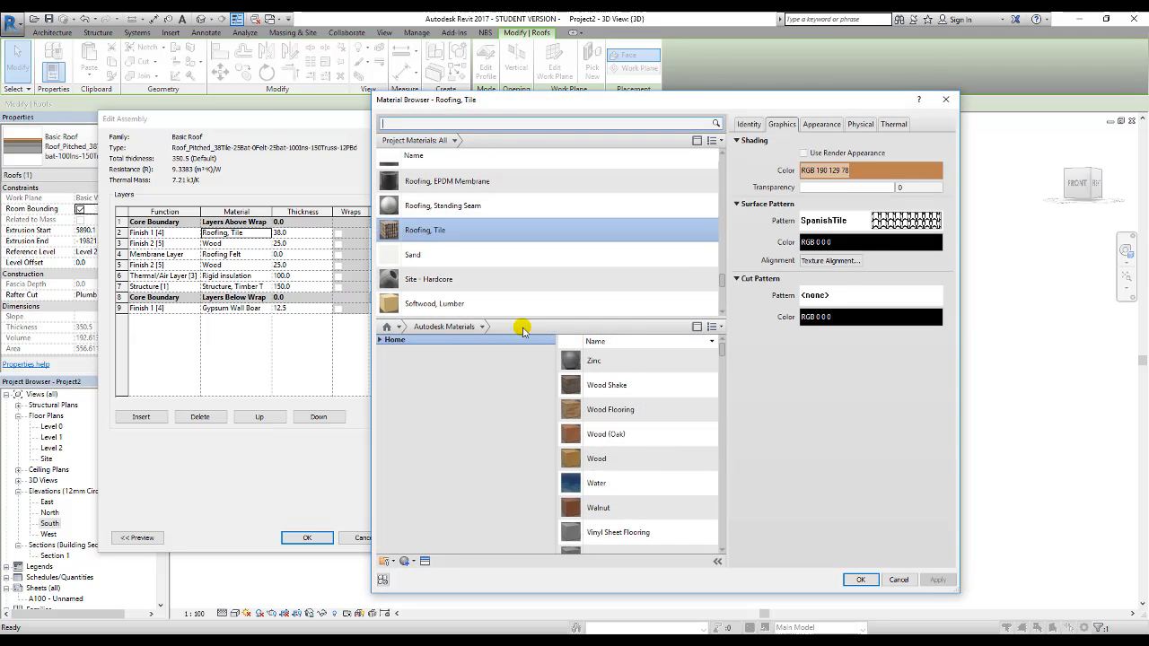
pyautogui.scroll(1, 417, 164)
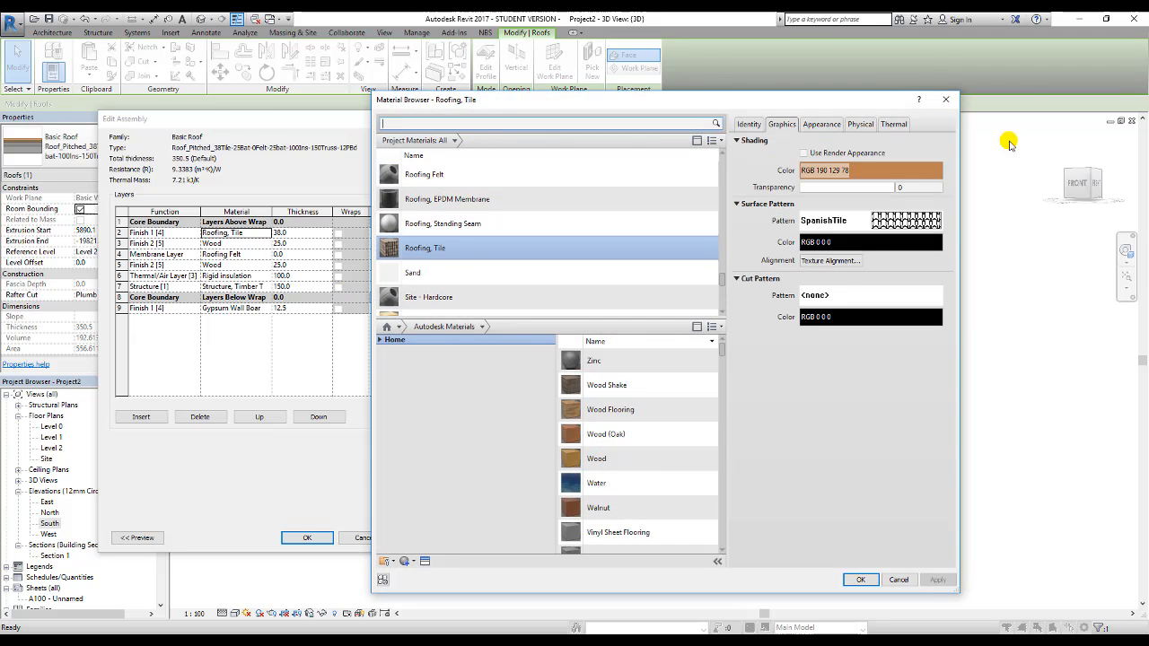
pyautogui.click(947, 101)
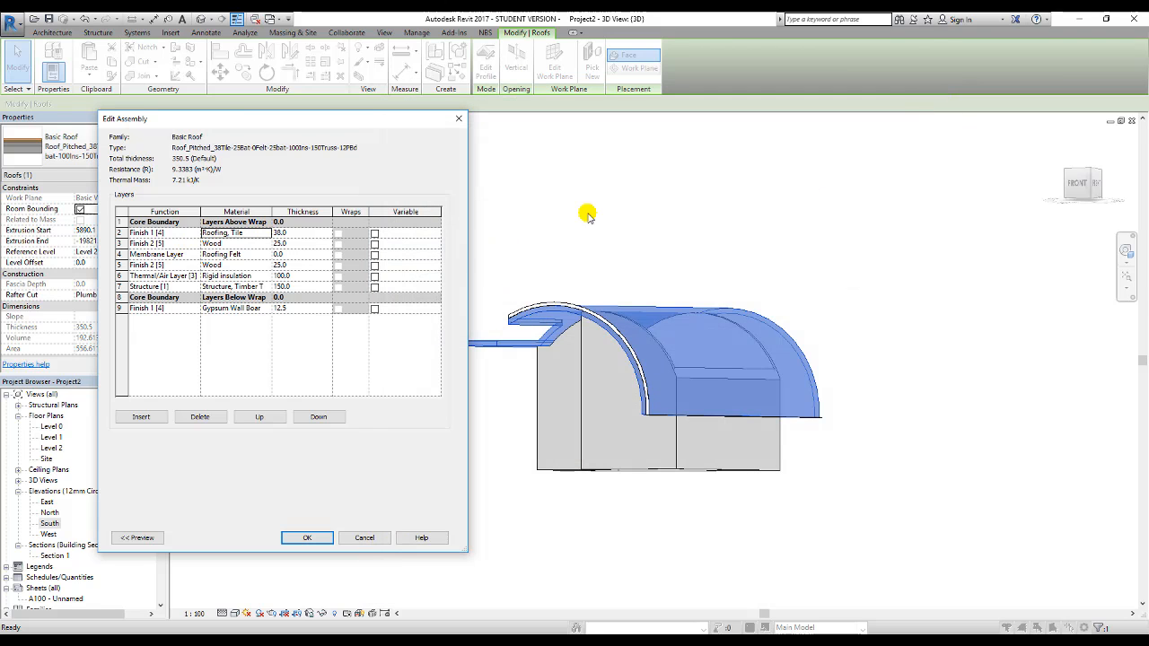
pyautogui.click(458, 118)
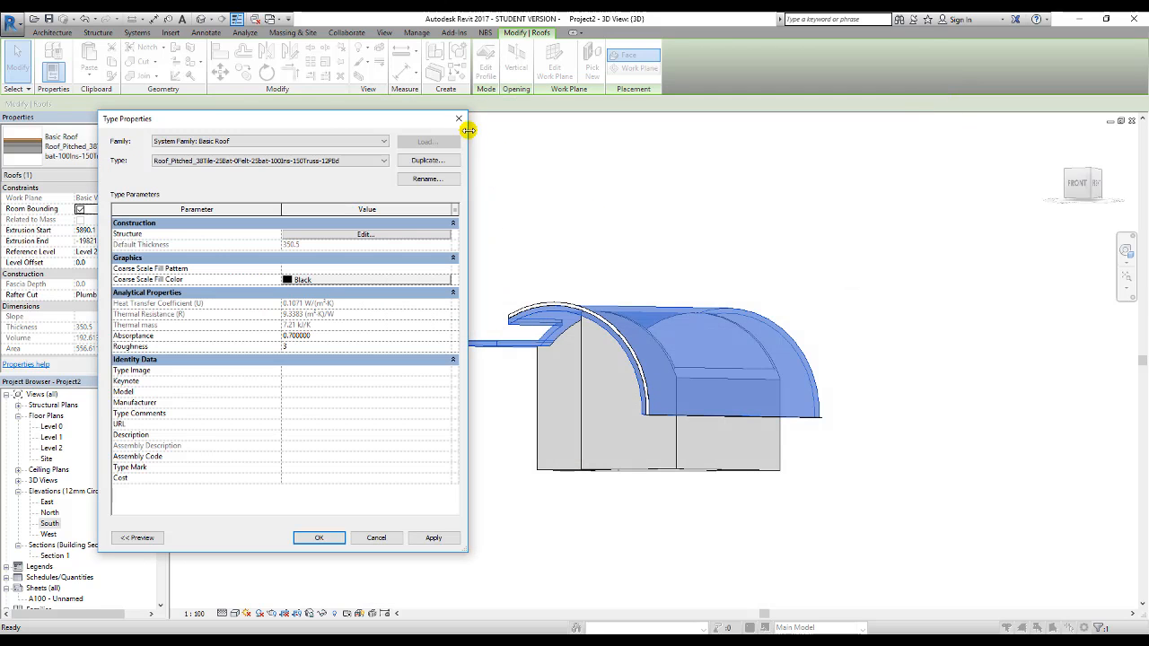
pyautogui.click(459, 119)
pyautogui.click(430, 247)
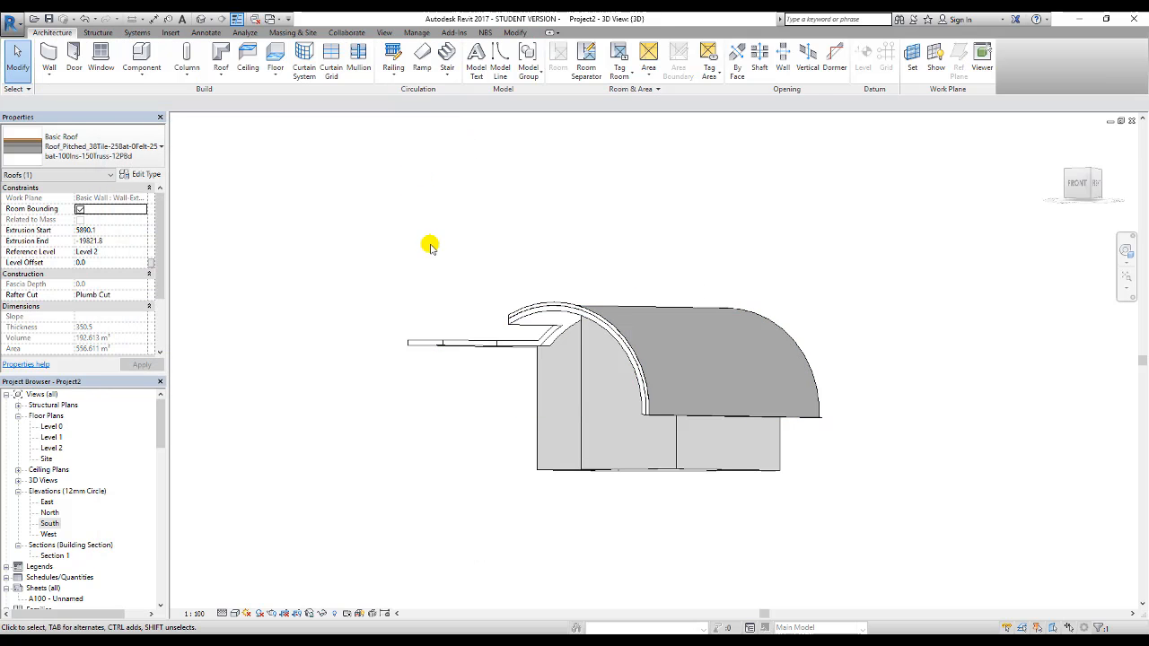
pyautogui.keyDown('shift'); pyautogui.moveTo(430, 247); pyautogui.dragTo(452, 363, button='middle'); pyautogui.keyUp('shift')
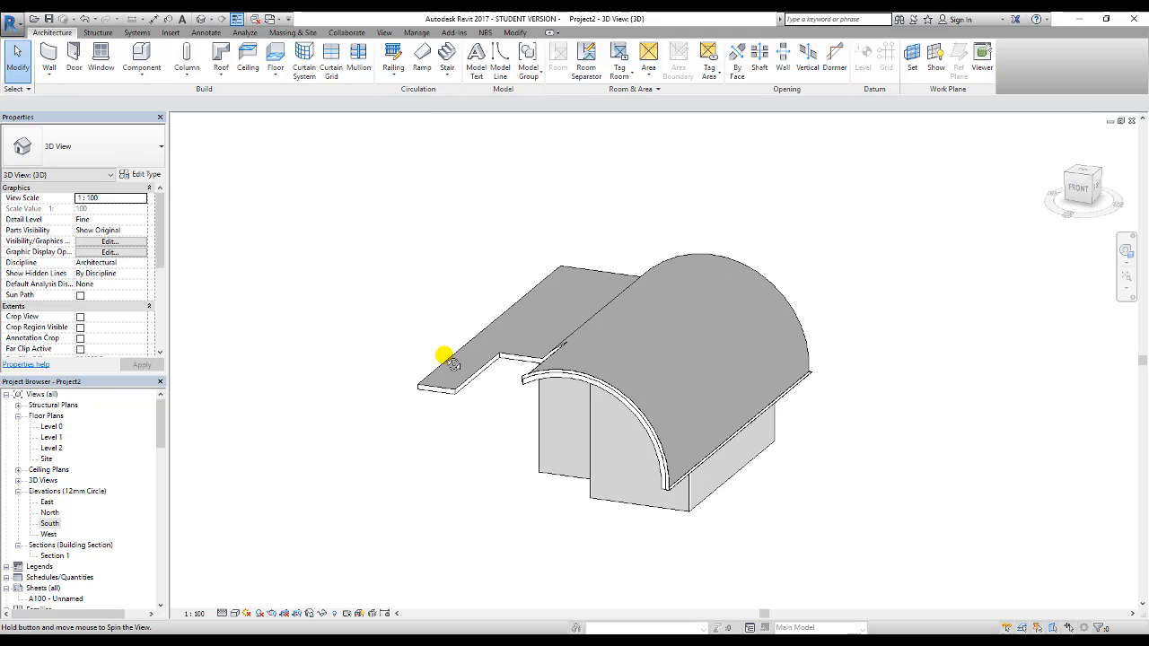